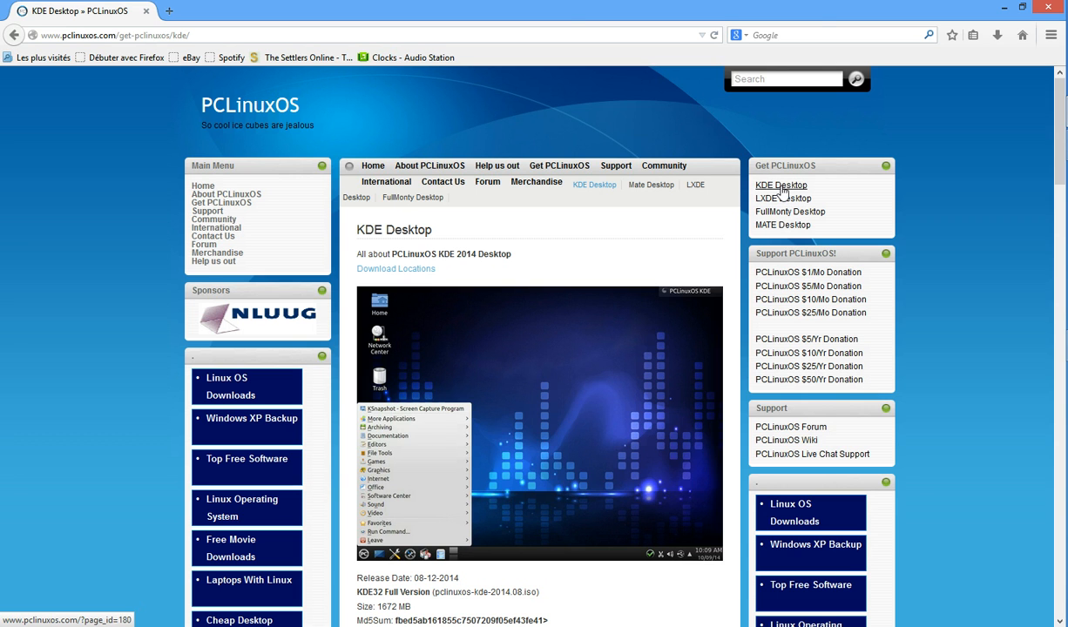
Step: Minimize Firefox and select the LinuxOS machine's empty CD/DVD drive in Storage settings
left_click(1001, 7)
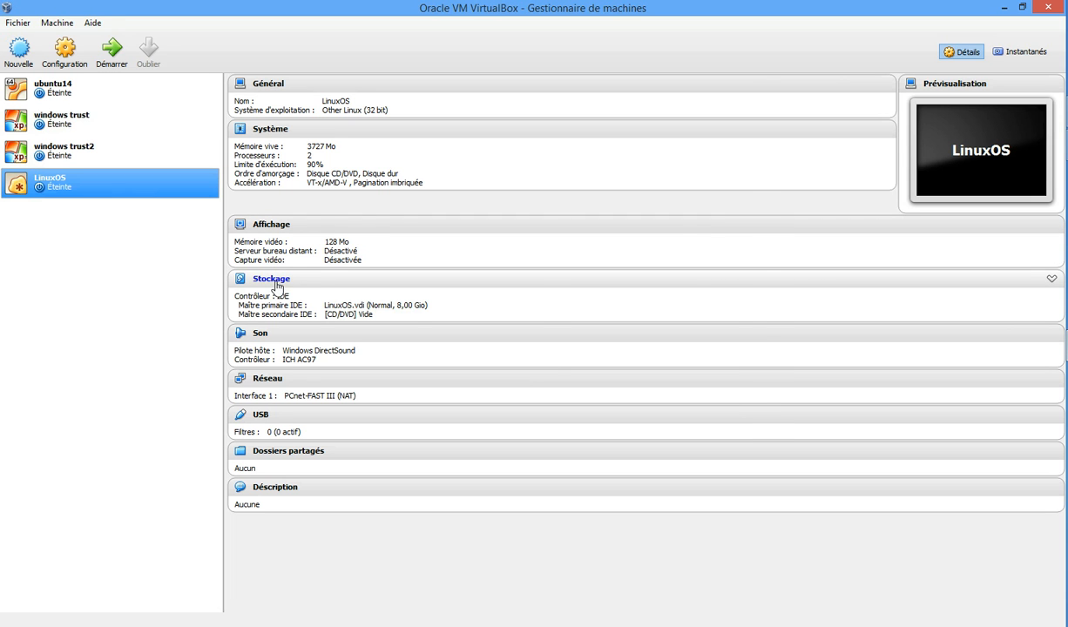
left_click(272, 279)
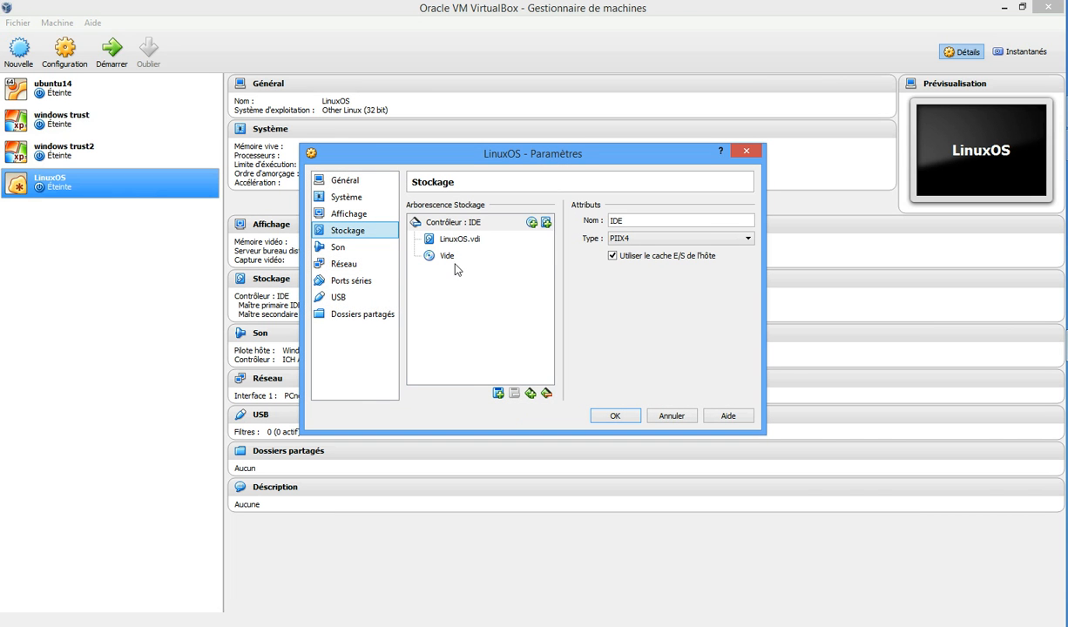
left_click(443, 256)
Step: Load pclinuxos-kde-2014.08.iso from the C: drive into that optical drive
left_click(747, 223)
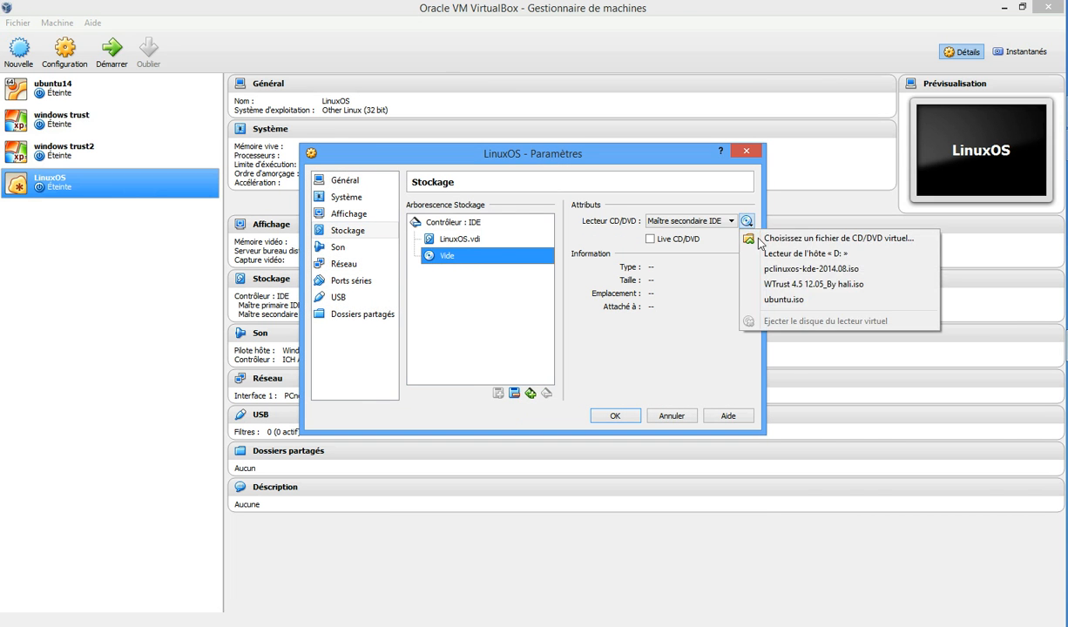
left_click(754, 238)
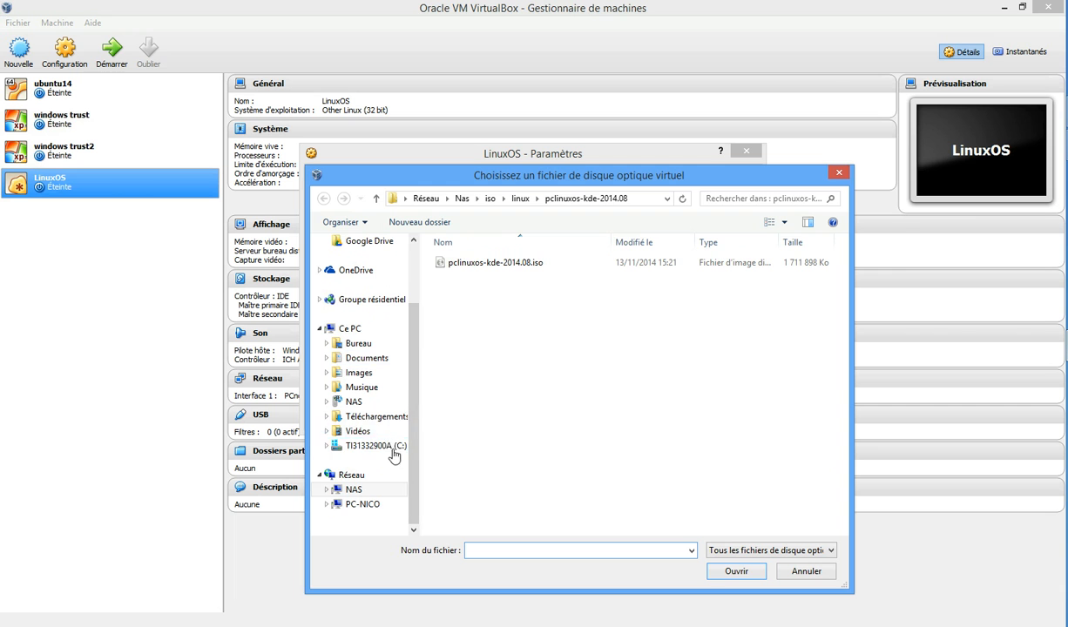
scroll(356, 331, "up", 2)
scroll(355, 332, "down", 2)
left_click(354, 372)
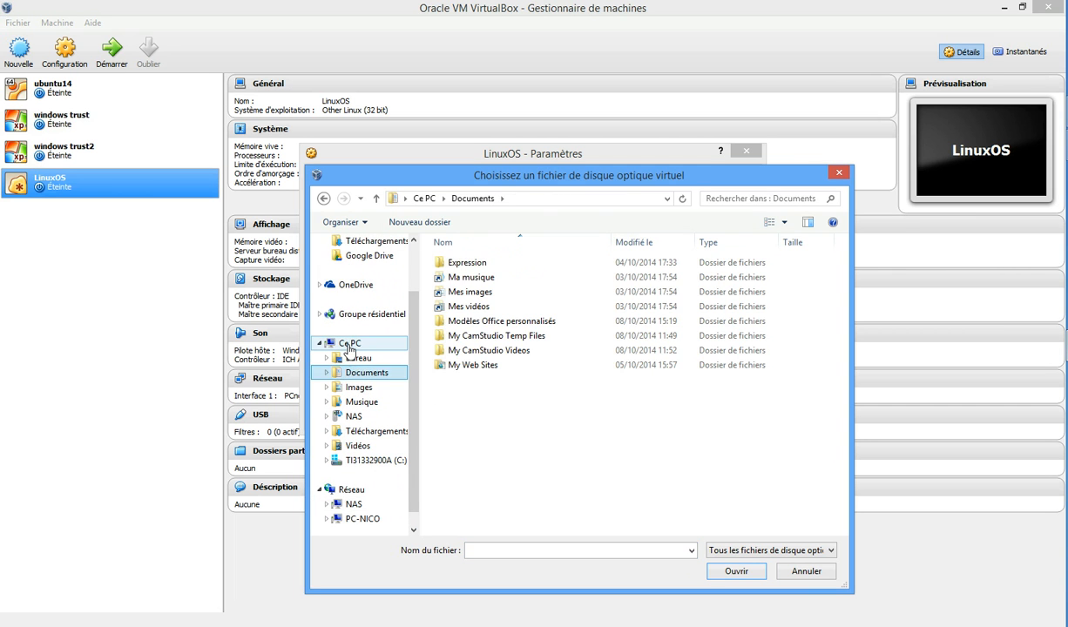
left_click(353, 346)
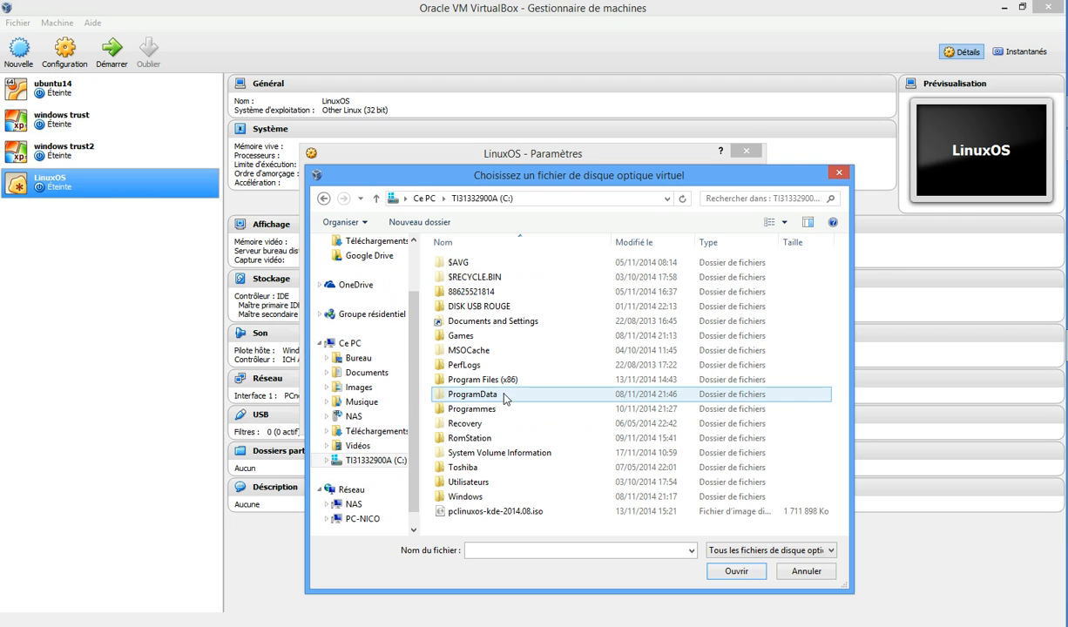
left_click(535, 514)
left_click(742, 576)
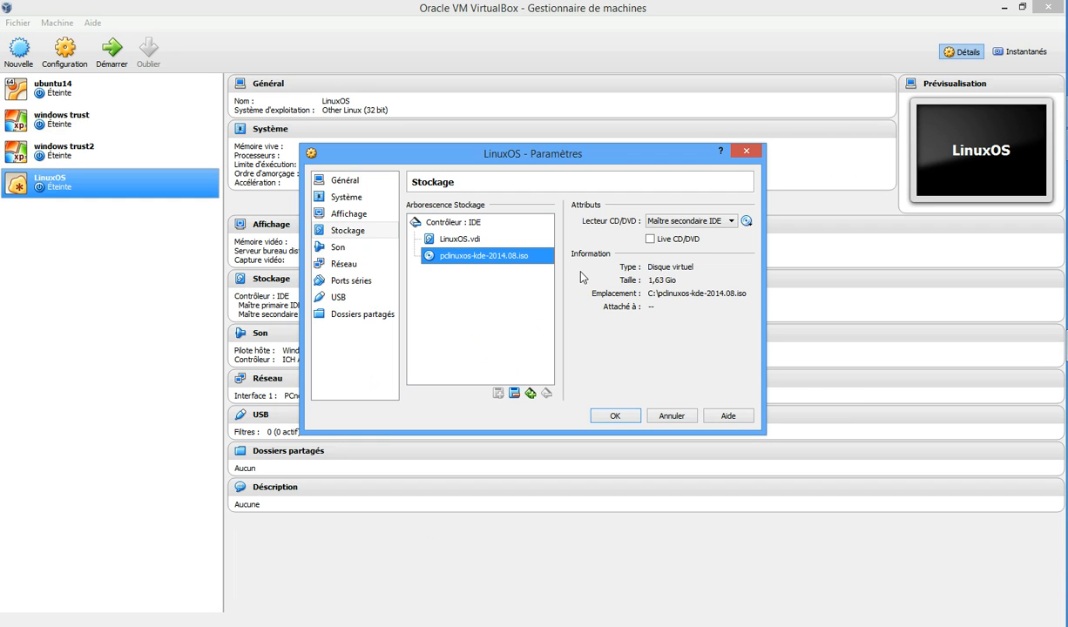
Step: Save the storage settings and start the LinuxOS virtual machine
left_click(613, 417)
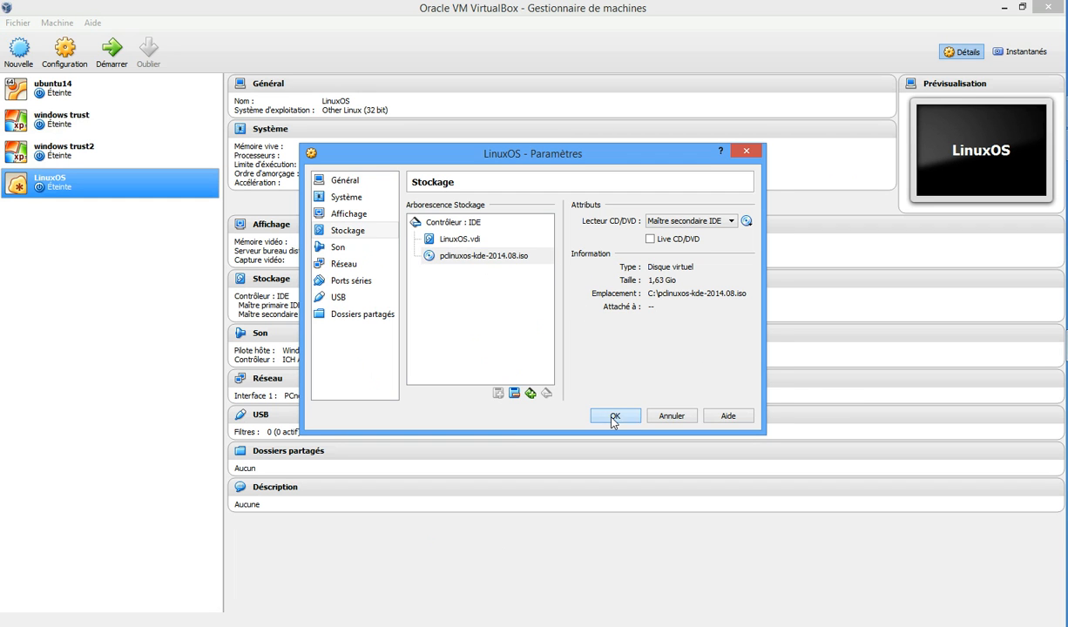
left_click(114, 67)
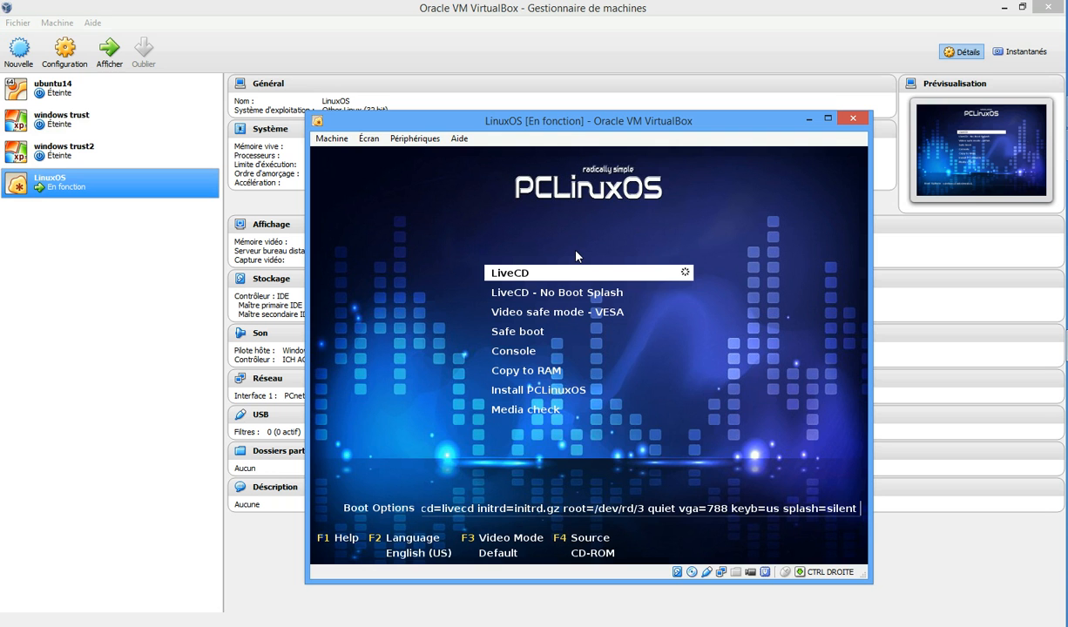
Step: Highlight the Install PCLinuxOS entry in the boot menu and boot it
key("Down")
key("Down")
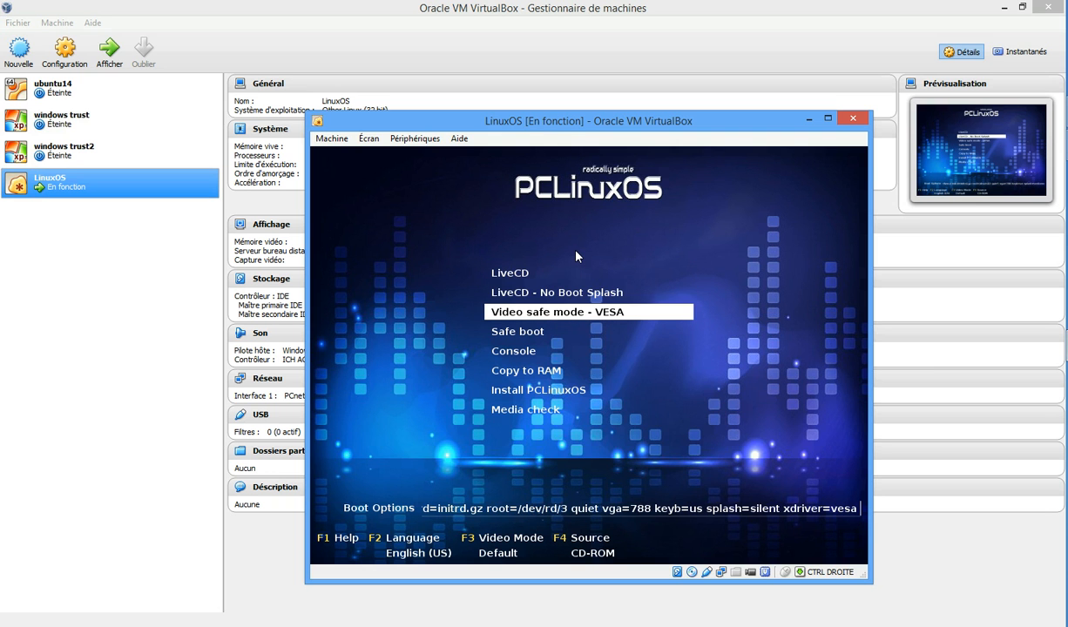
key("Down")
key("Down")
key("Down")
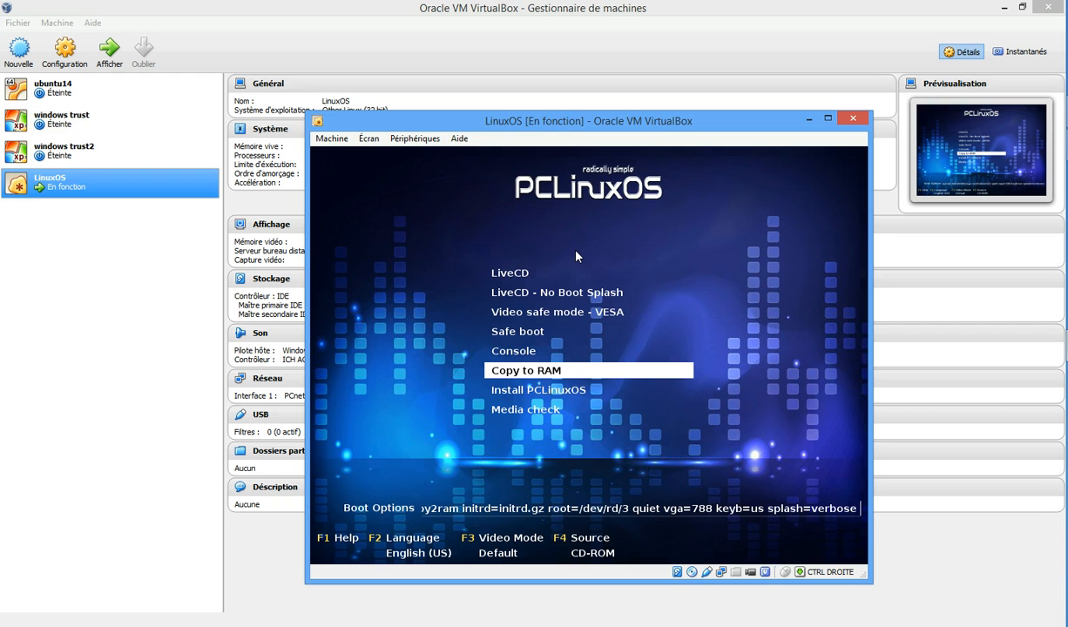
key("Down")
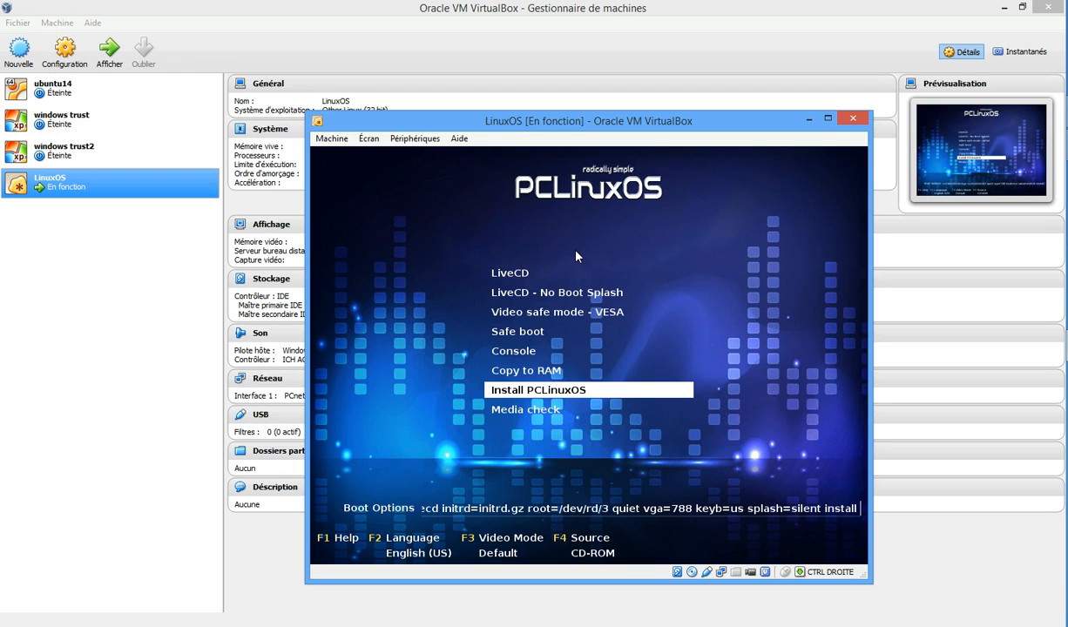
key("Return")
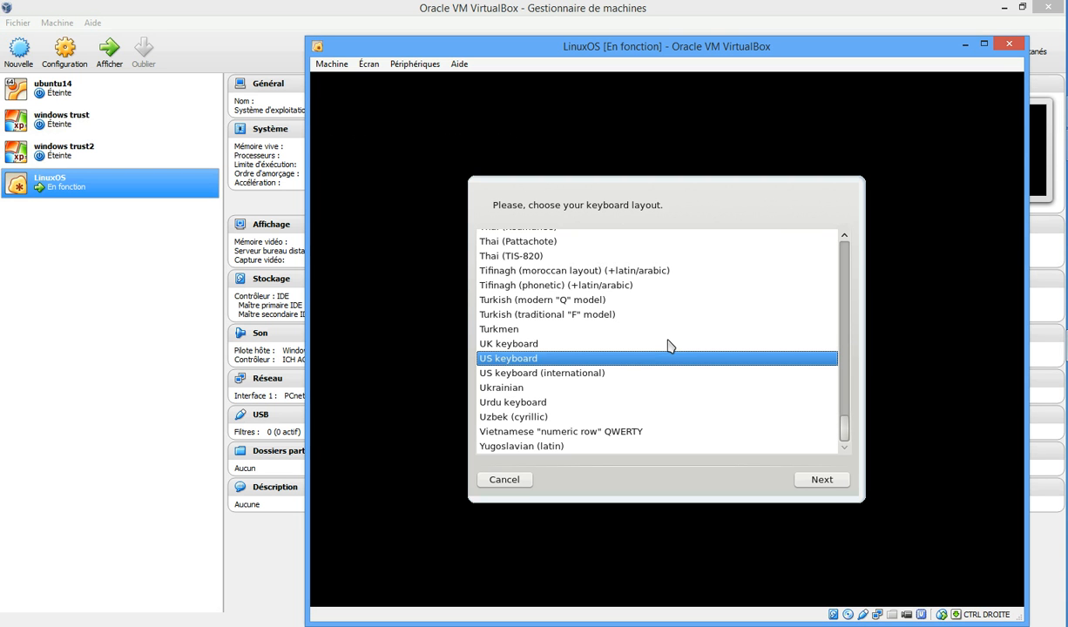
Step: Choose the French keyboard layout and continue past the Installation Wizard welcome page
left_click(669, 344)
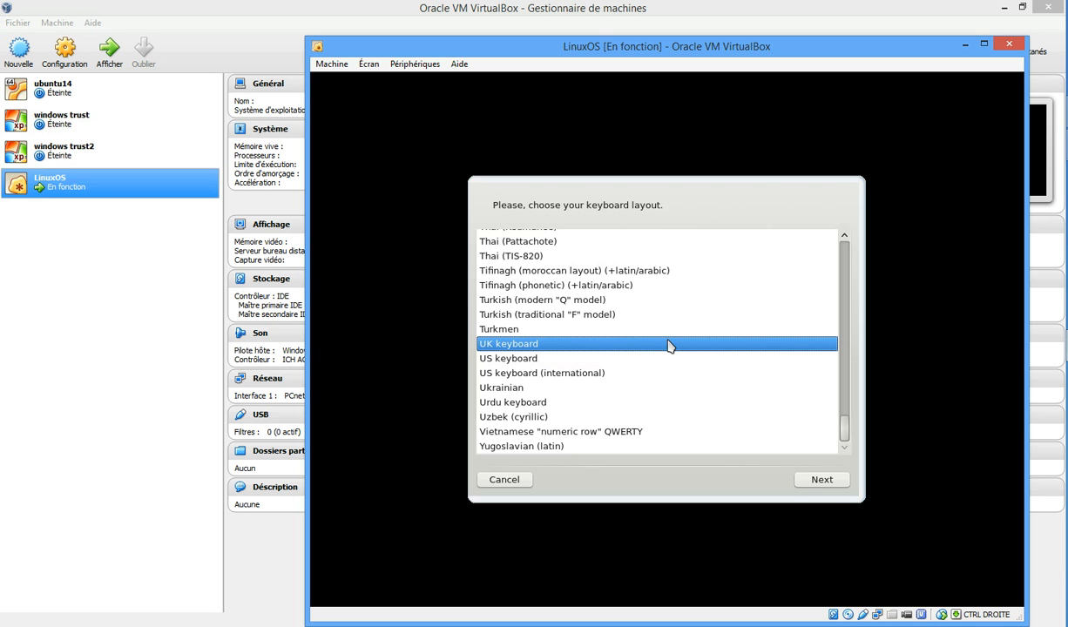
key("f")
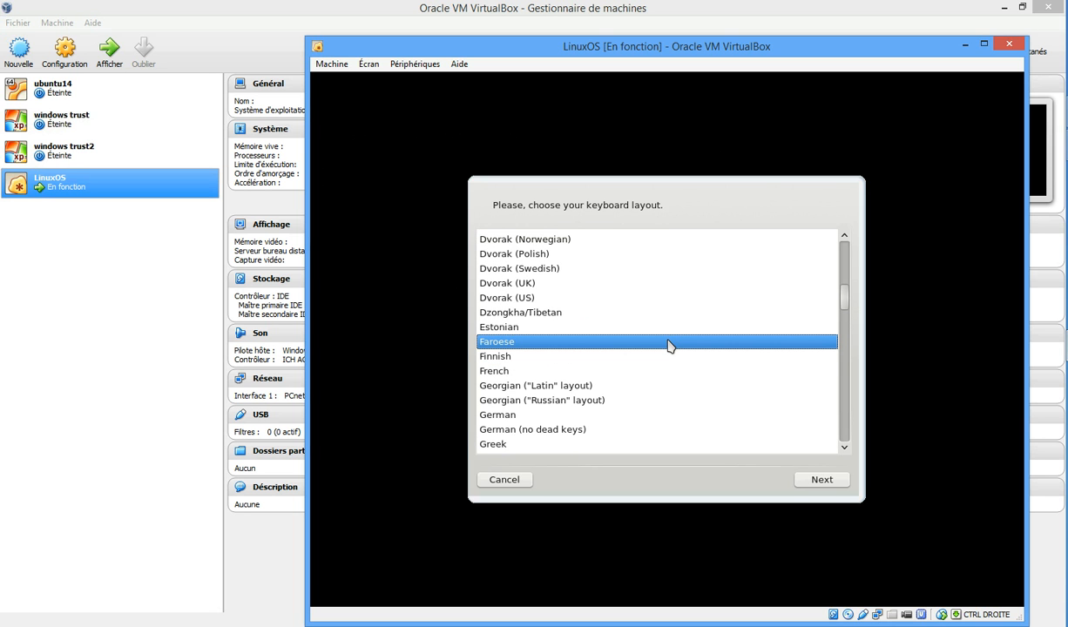
key("f")
key("f")
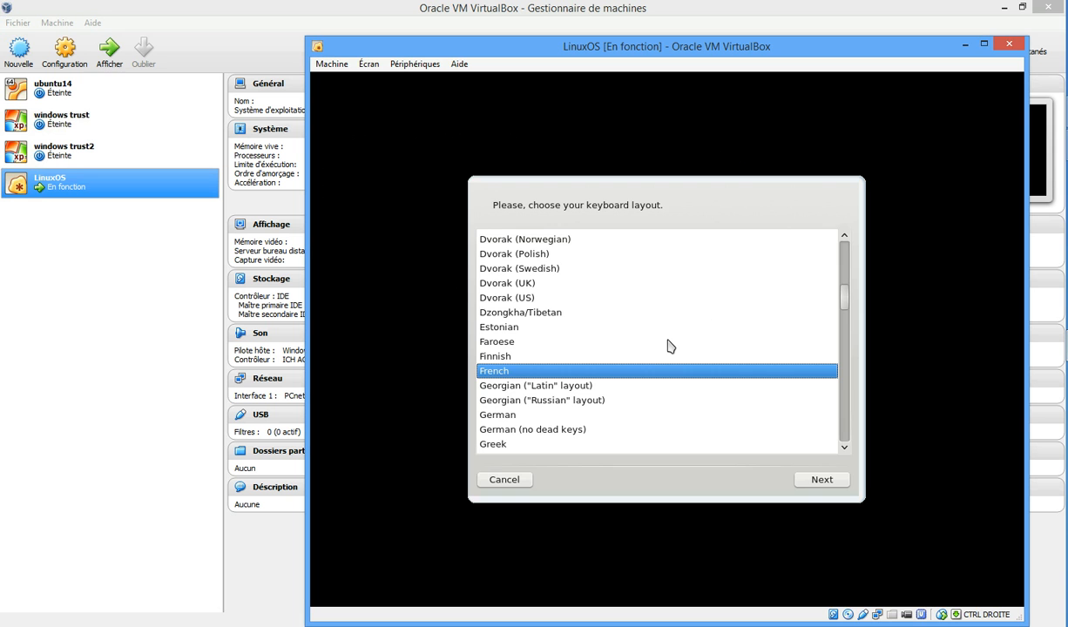
key("Return")
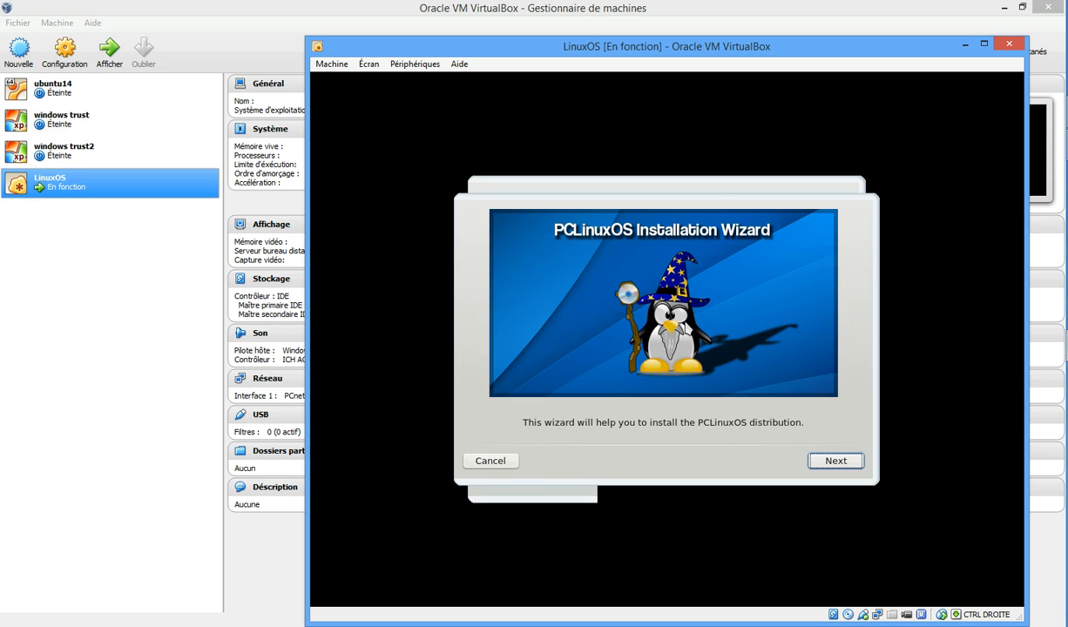
left_click(824, 463)
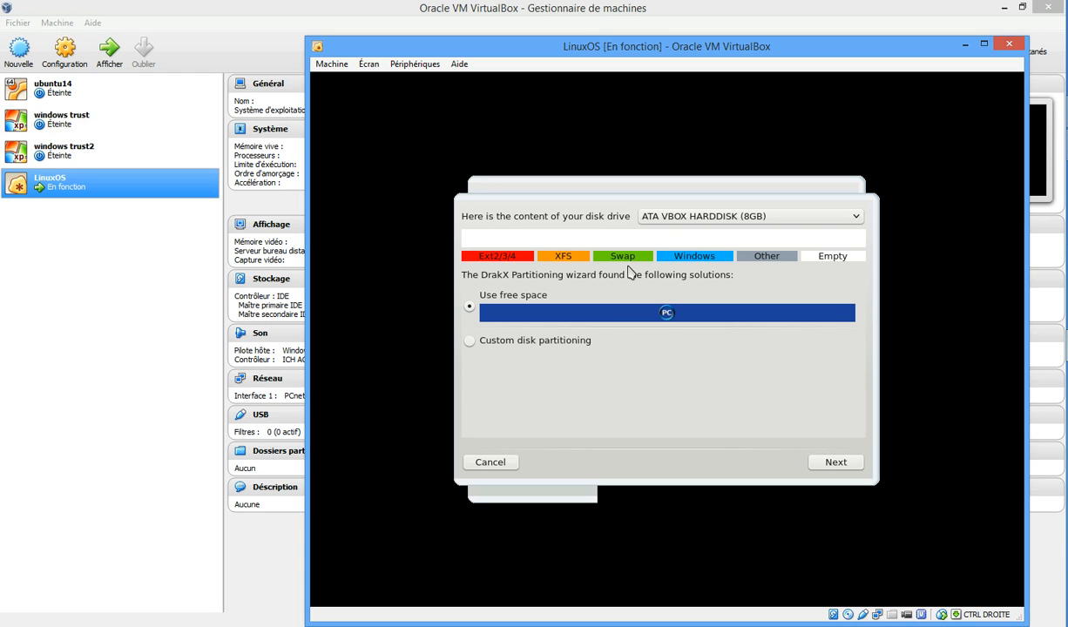
Step: Install into the disk's free space, accept formatting, and remove unused hardware support packages
left_click(817, 465)
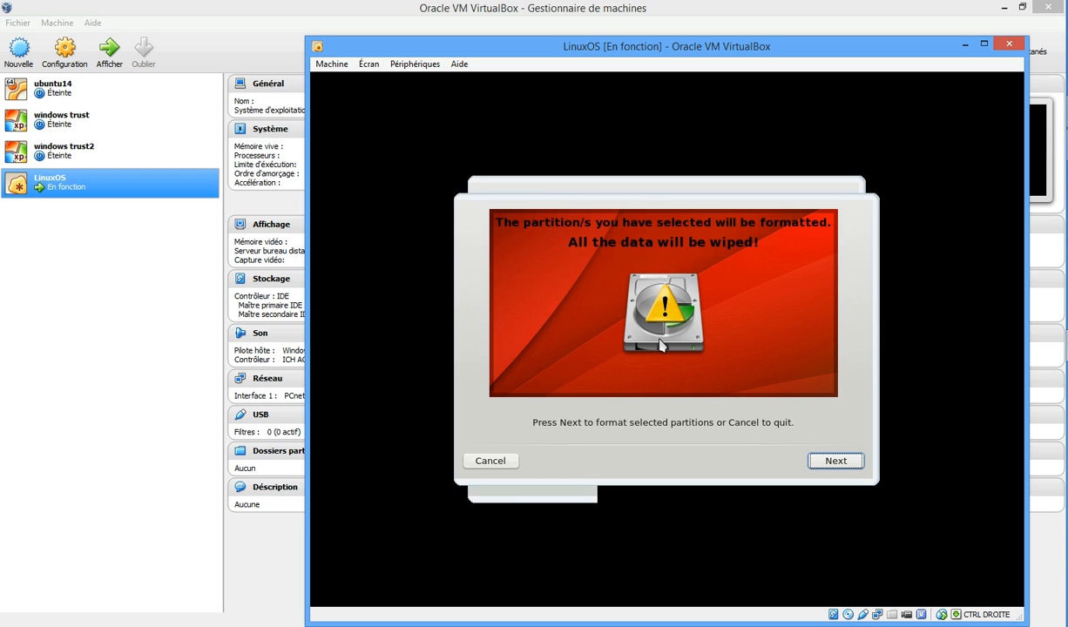
left_click(843, 464)
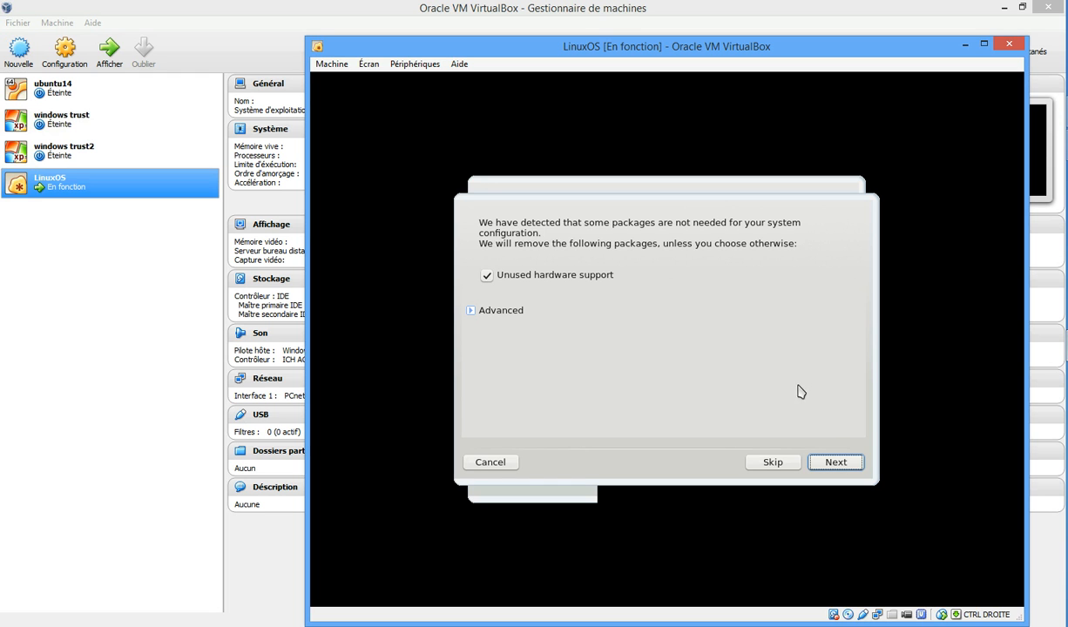
left_click(838, 463)
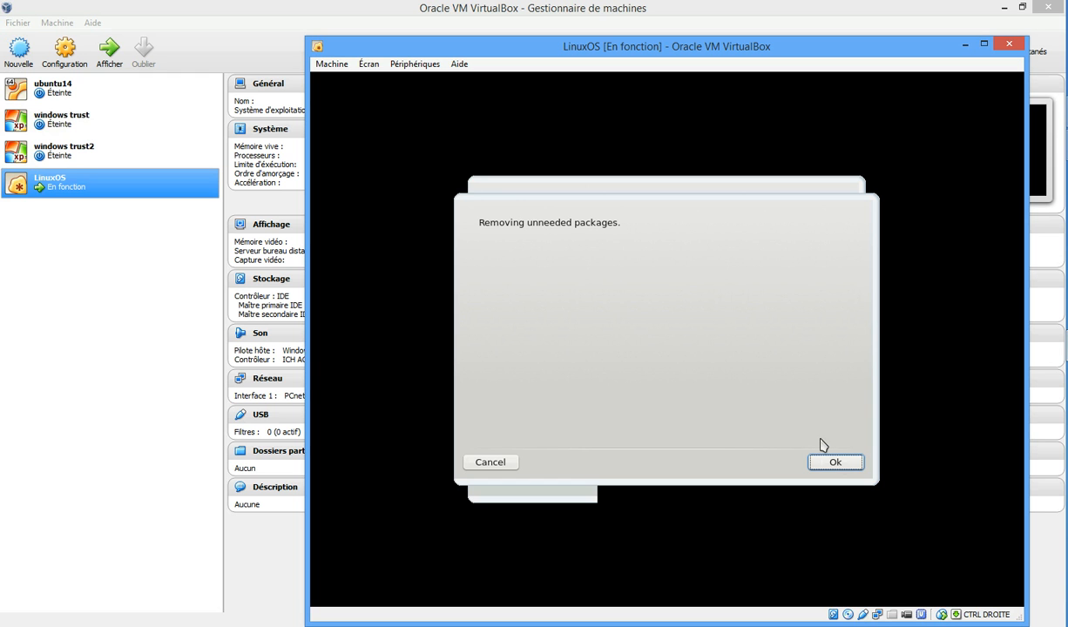
left_click(831, 463)
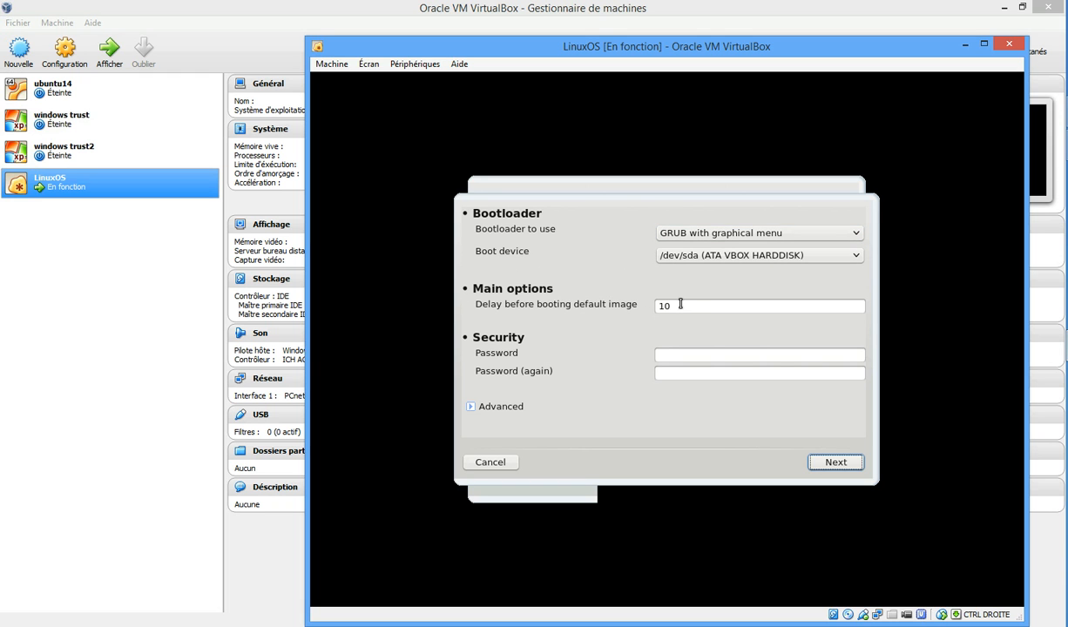
Step: Change the boot delay from 10 to 2 seconds and accept the bootloader settings
left_click_drag(681, 306, 644, 305)
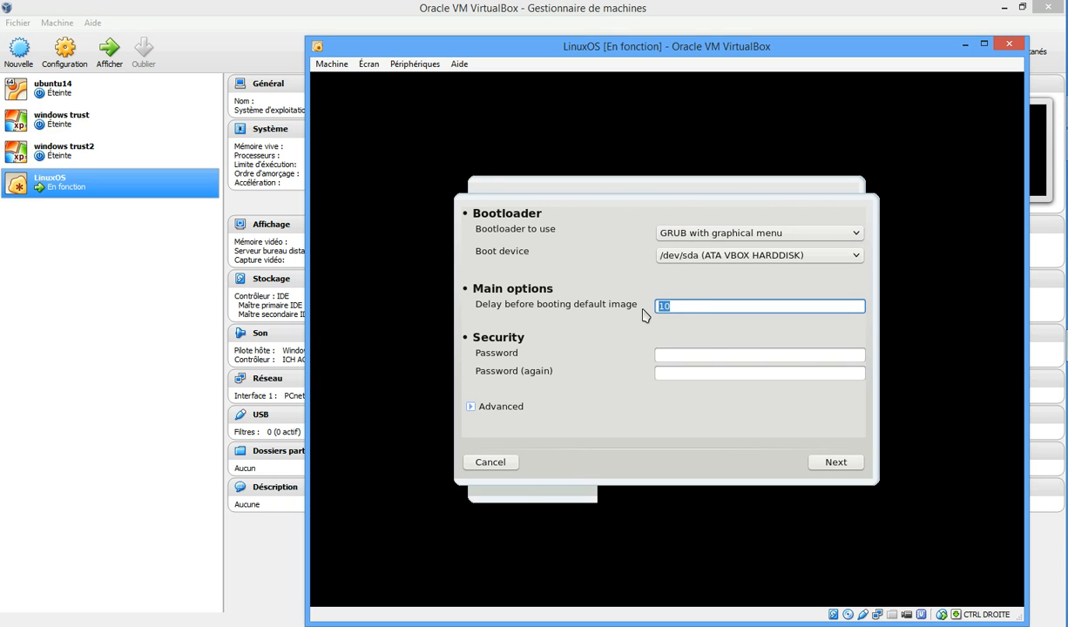
type("2")
left_click(834, 462)
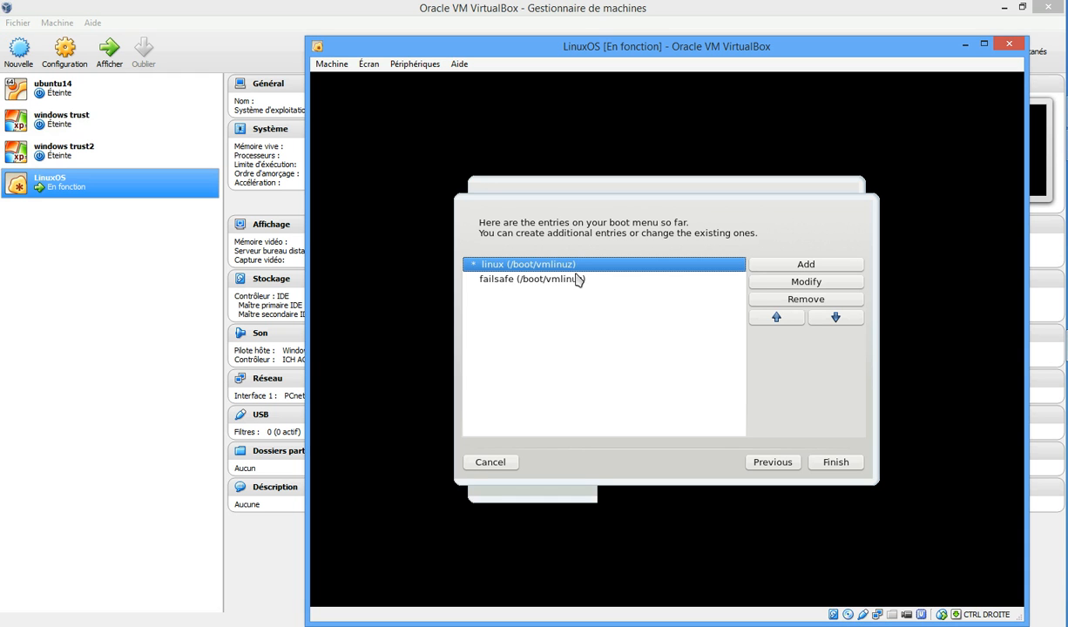
Step: Keep the linux and failsafe boot entries and finish the installer so the VM restarts
left_click(546, 281)
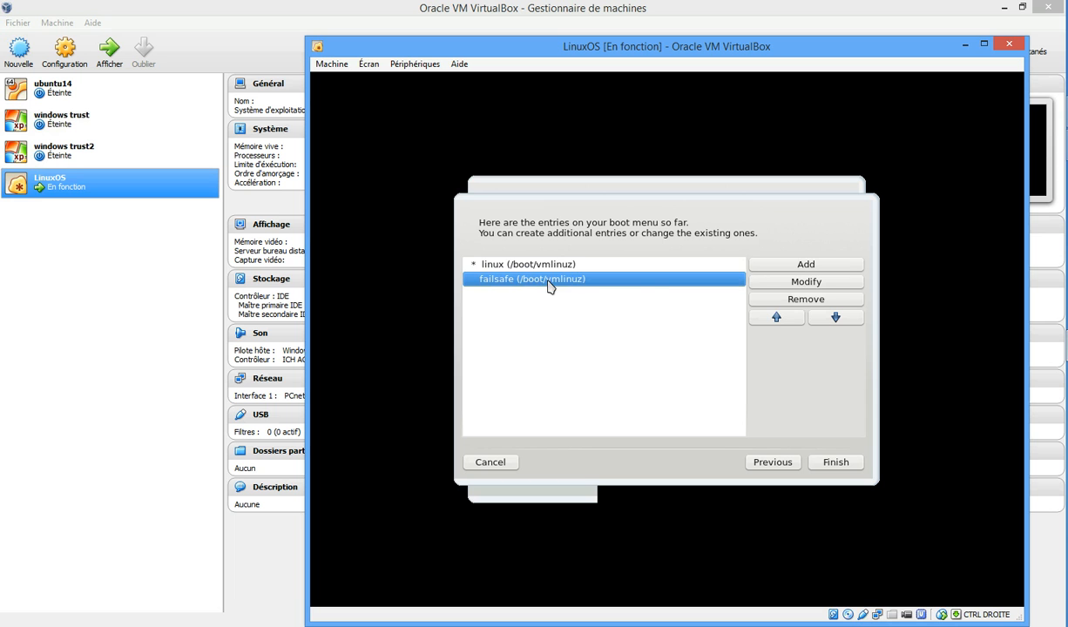
left_click(598, 268)
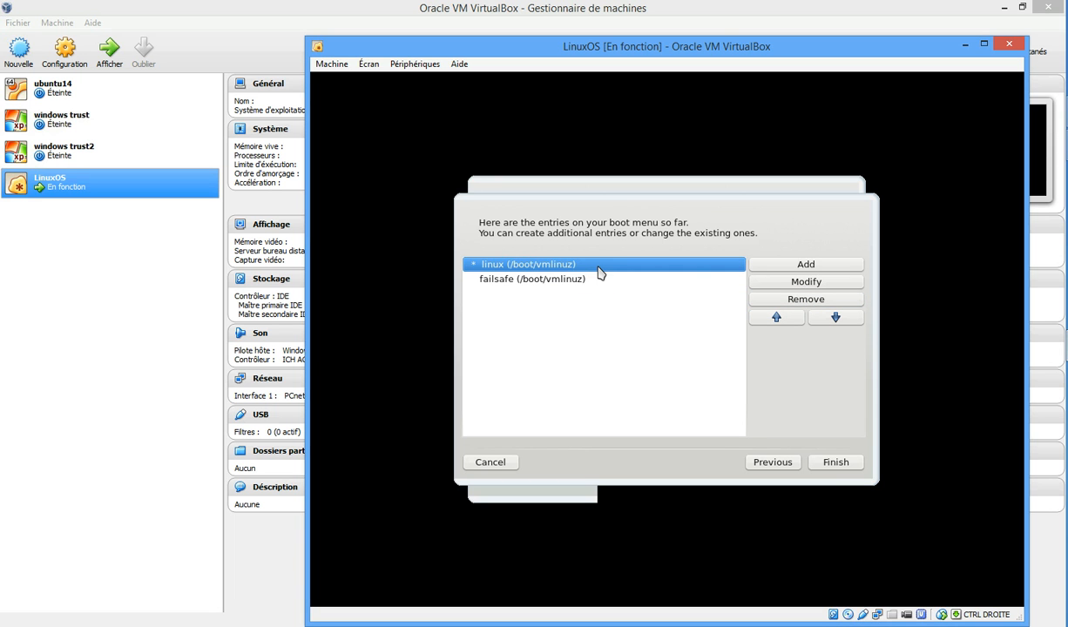
left_click(837, 467)
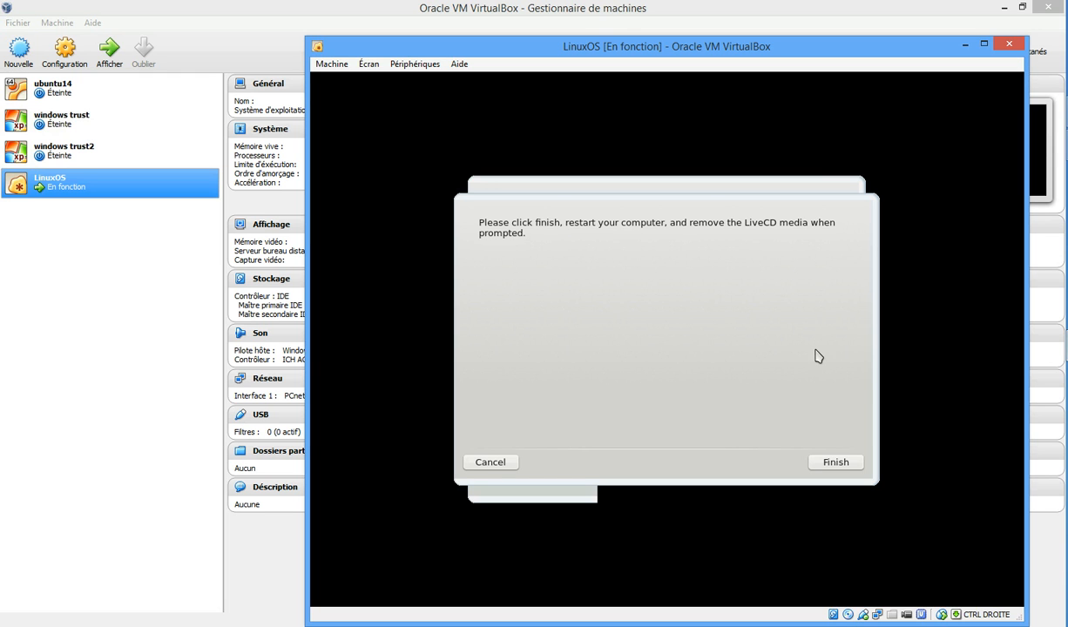
left_click(832, 462)
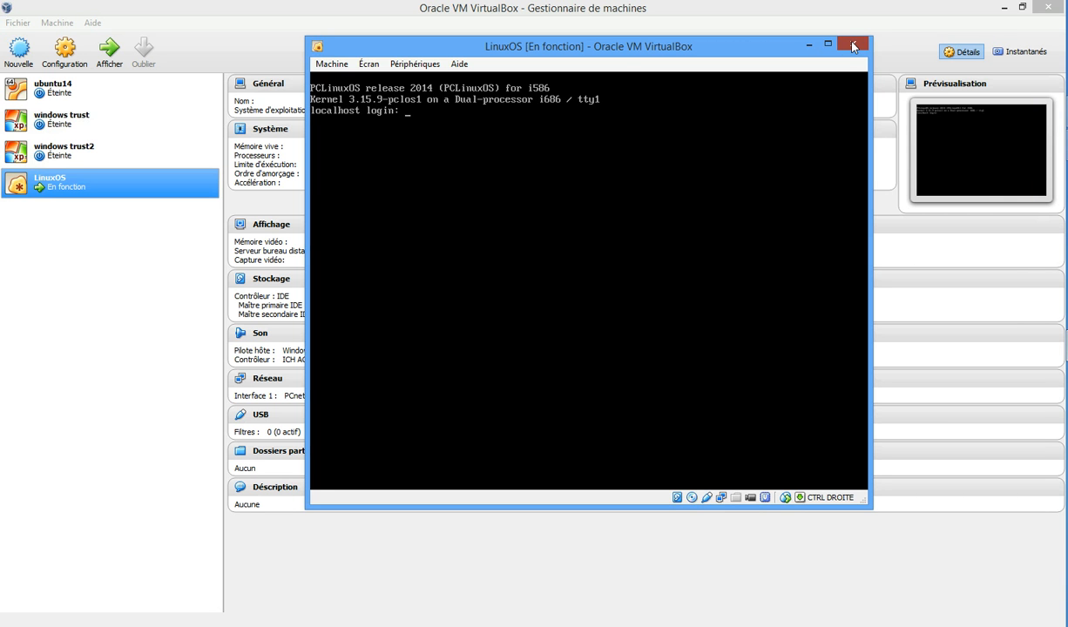
Step: Power off the LinuxOS machine from its close dialog
left_click(852, 44)
left_click(560, 292)
left_click(534, 318)
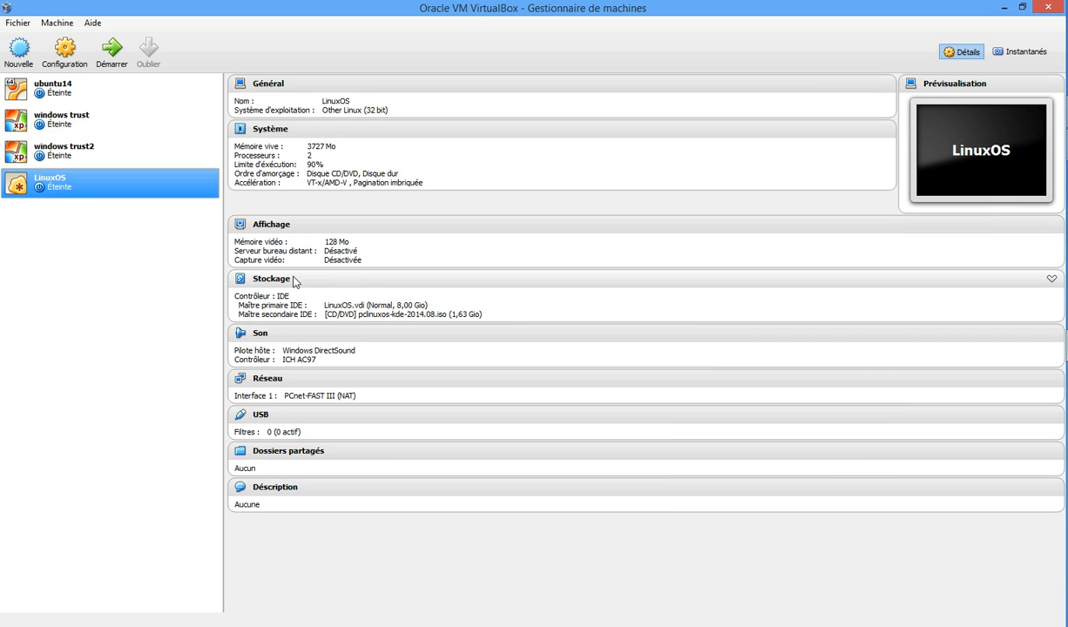
Step: Eject the PCLinuxOS ISO from the virtual CD/DVD drive and save the storage settings
left_click(279, 281)
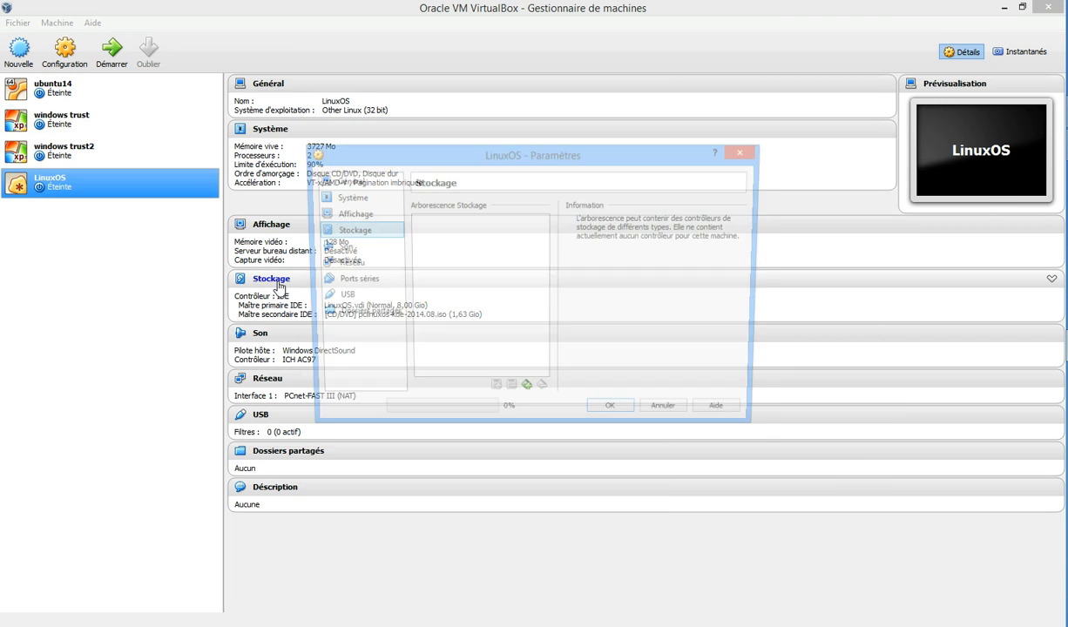
left_click(484, 258)
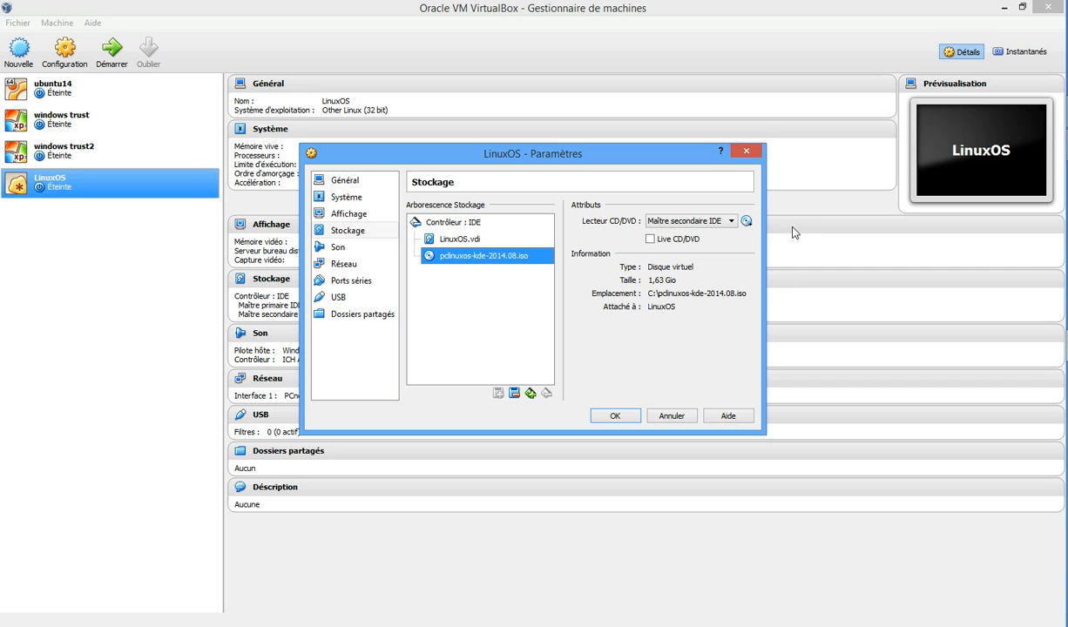
left_click(747, 221)
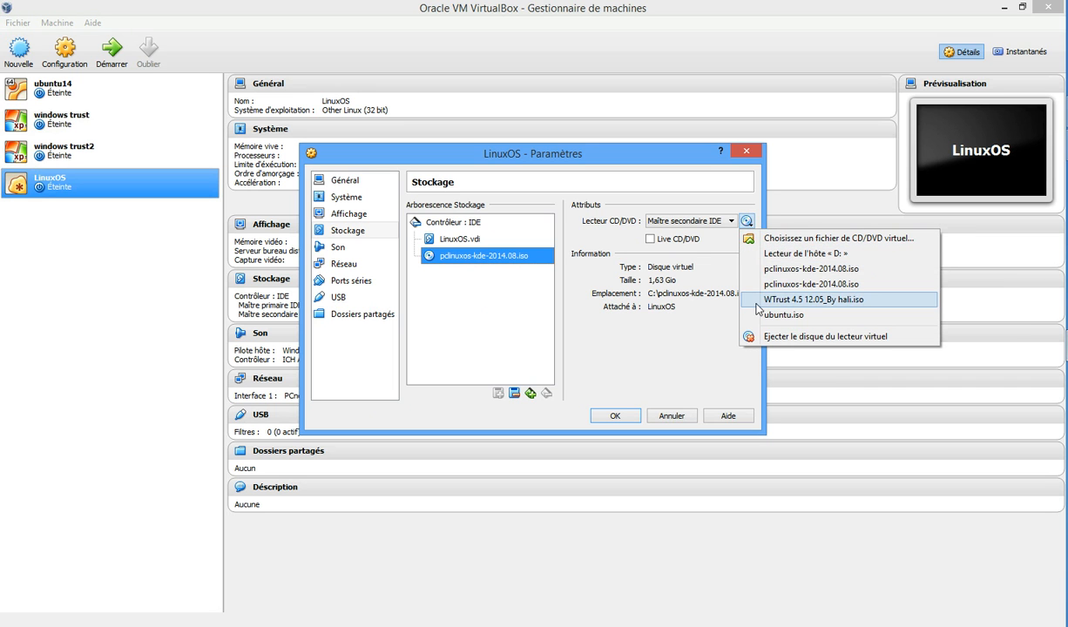
left_click(777, 337)
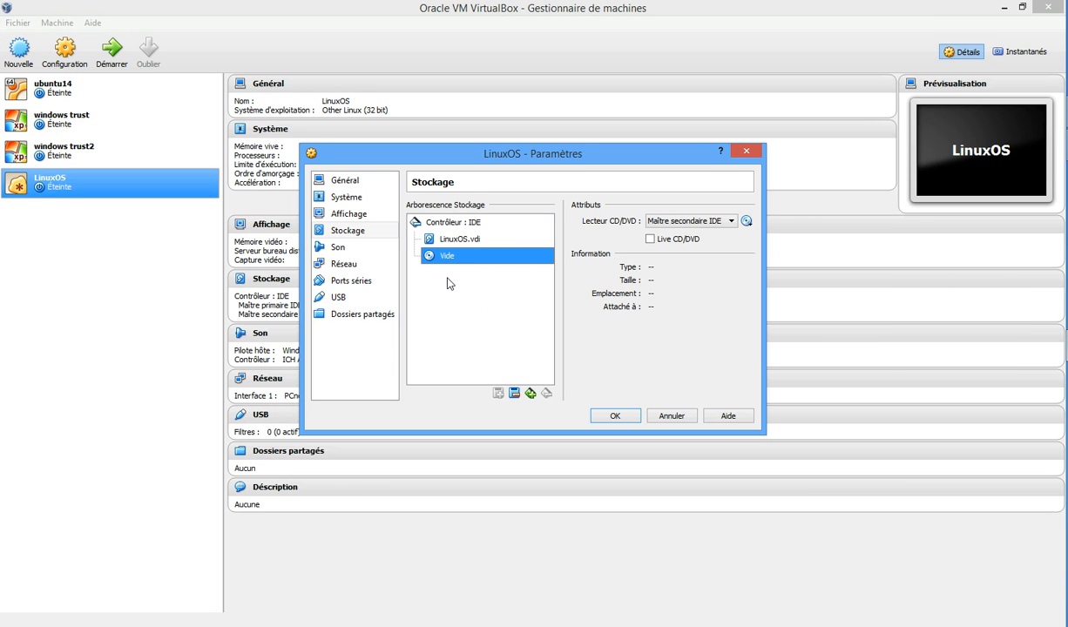
left_click(614, 418)
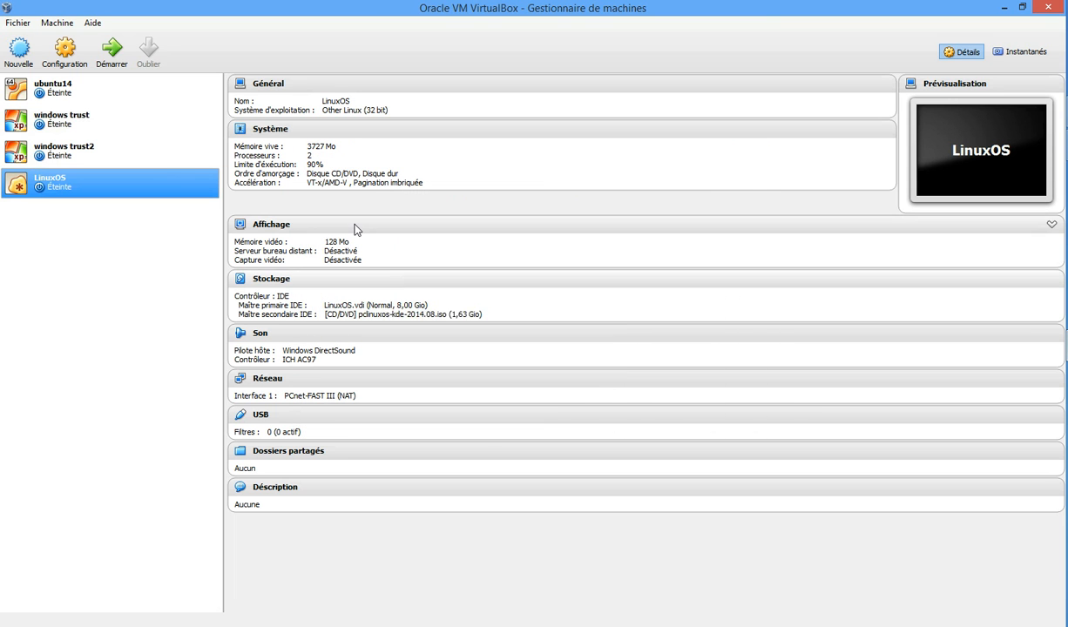
Step: Start the LinuxOS machine and boot the default Linux entry
left_click(114, 58)
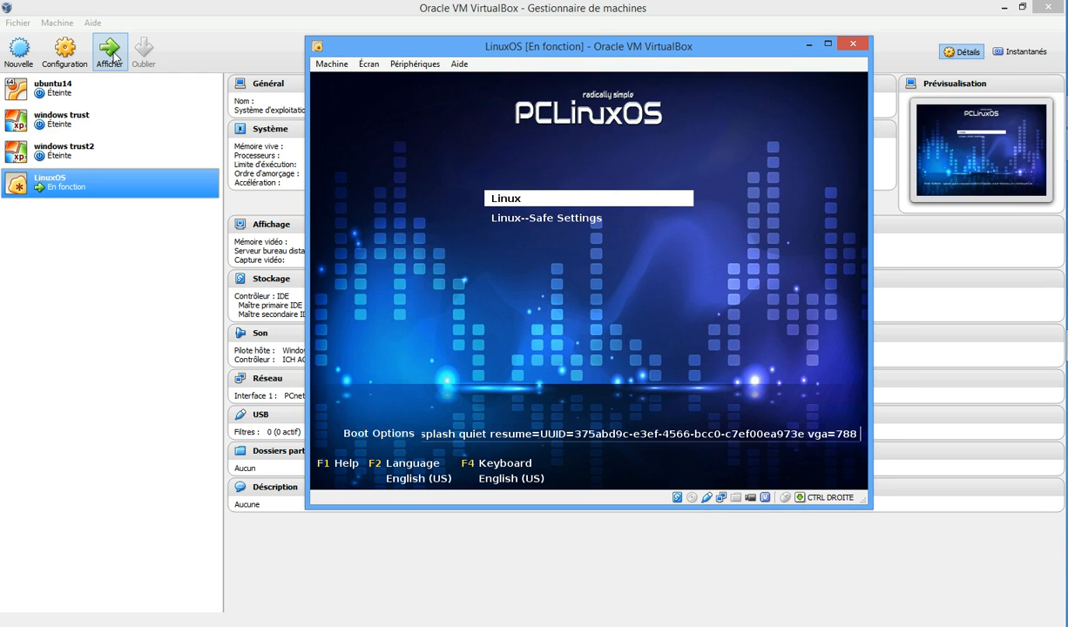
key("Return")
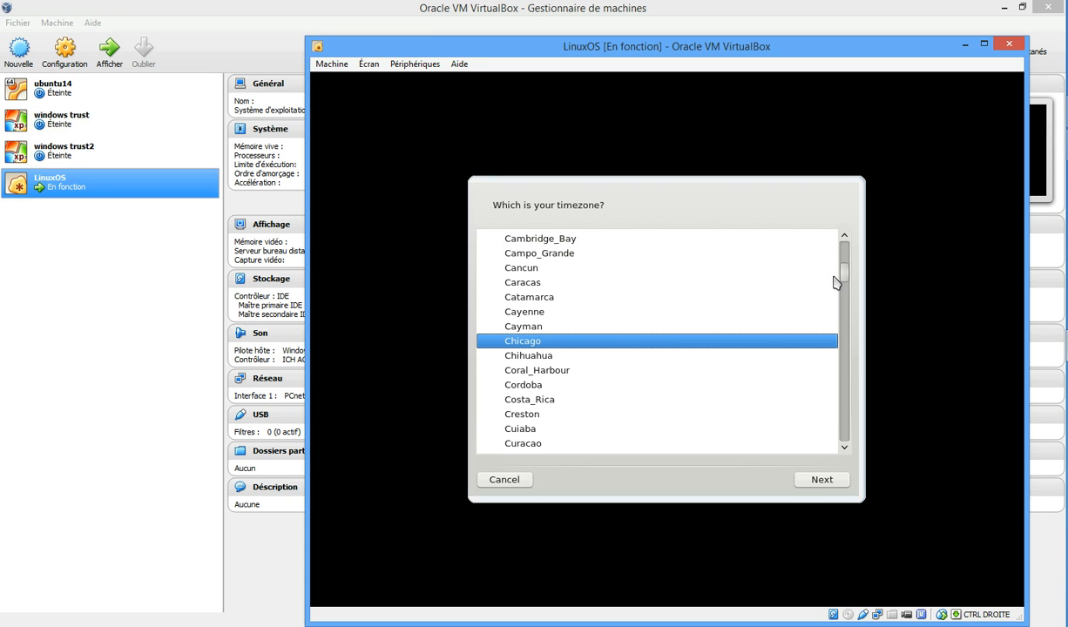
Step: Collapse America, expand Europe, select Paris as the timezone and continue
left_click_drag(841, 281, 844, 259)
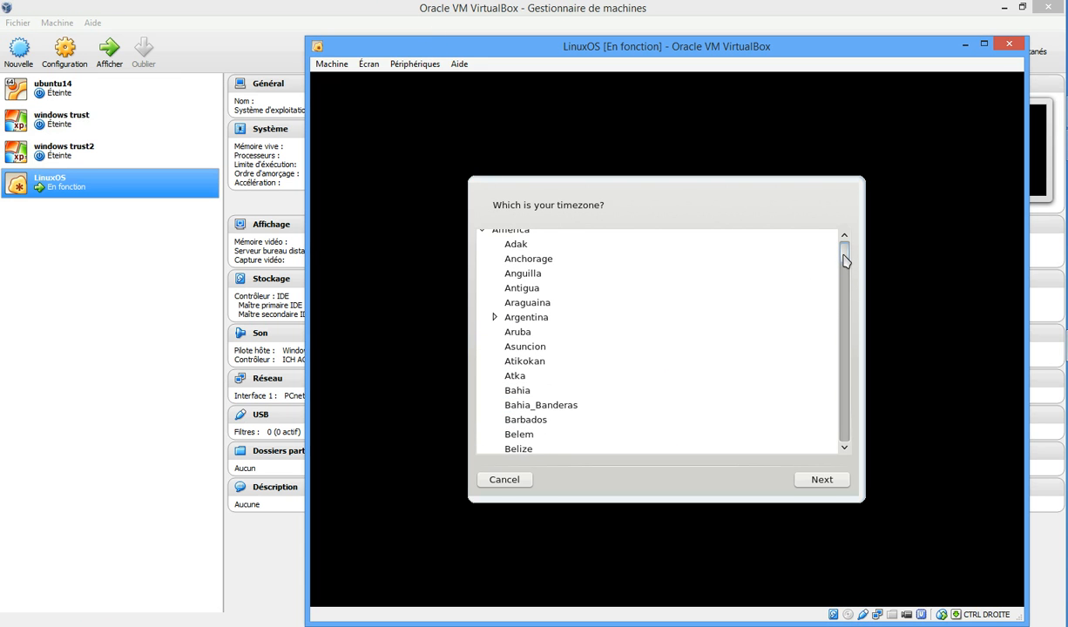
left_click(513, 232)
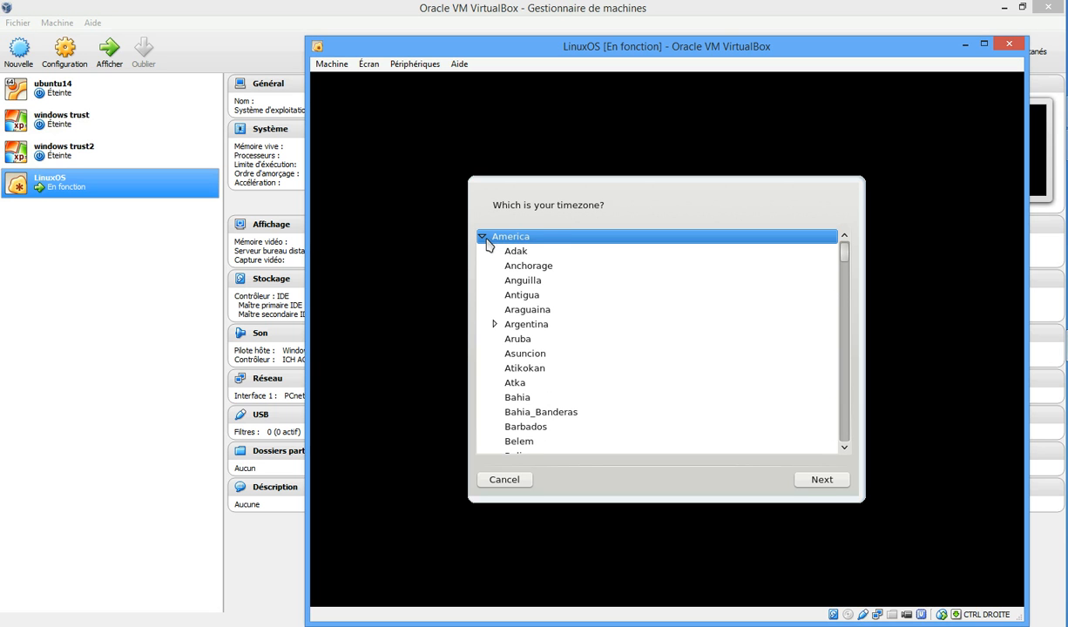
left_click(480, 236)
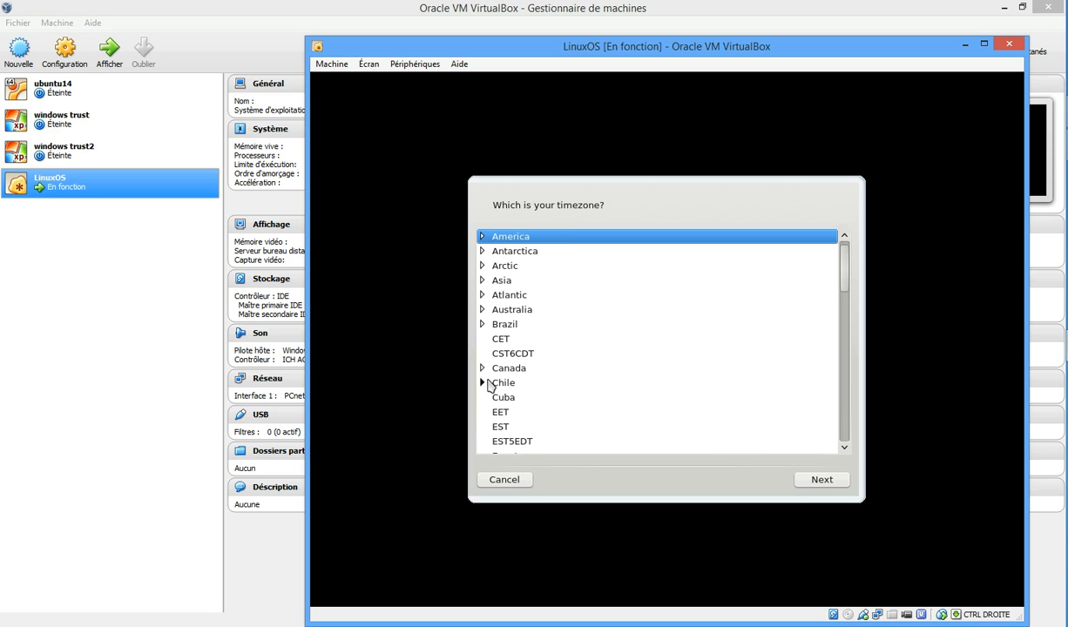
scroll(848, 452, "down", 4)
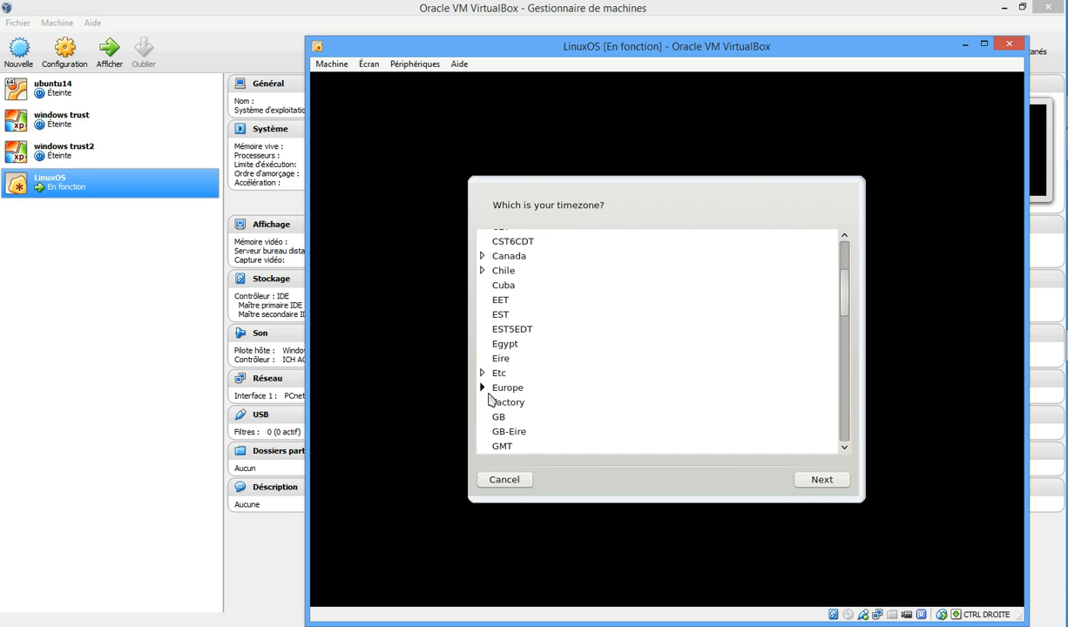
left_click(483, 388)
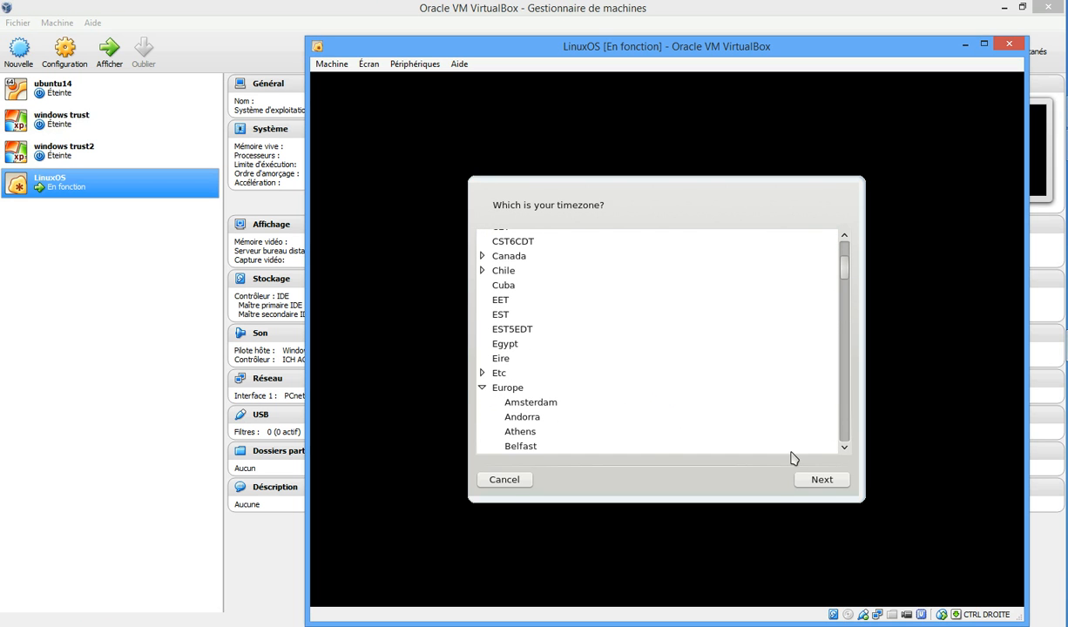
left_click(846, 448)
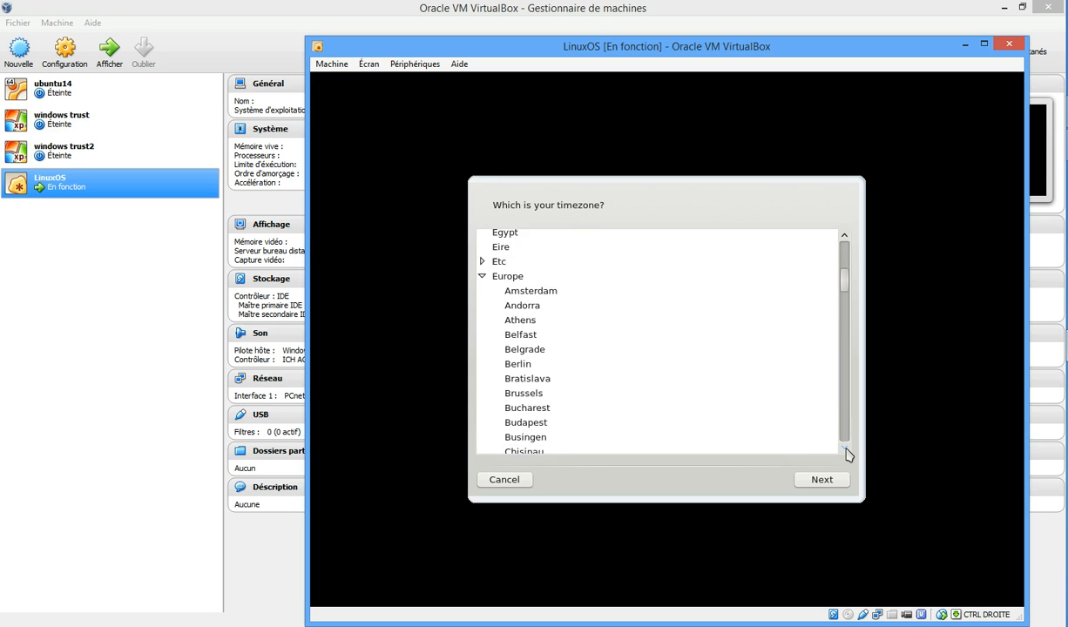
left_click(846, 448)
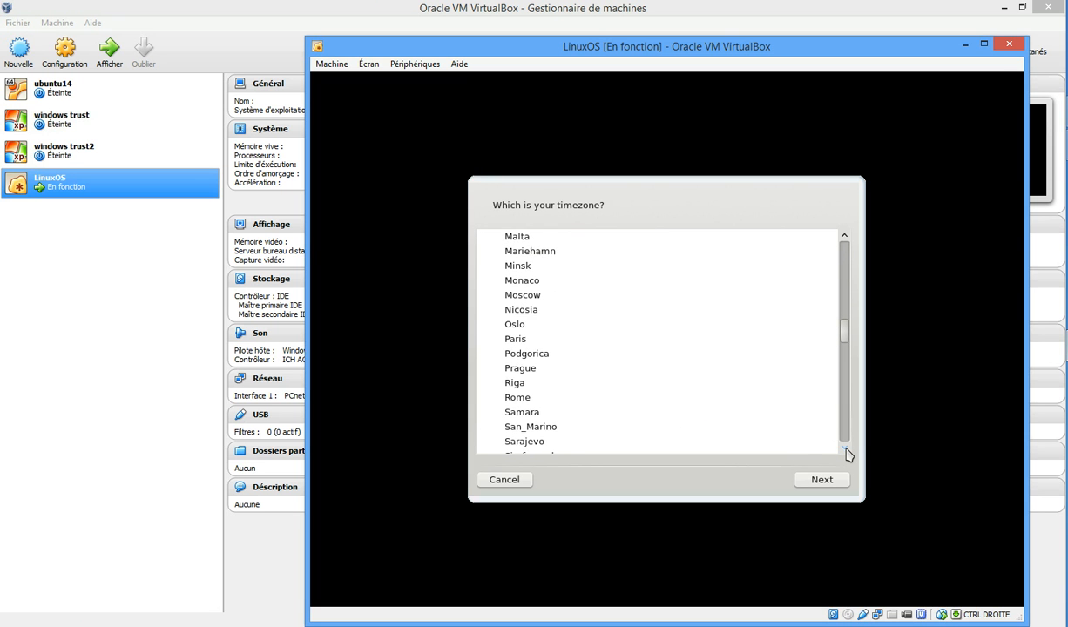
left_click(490, 310)
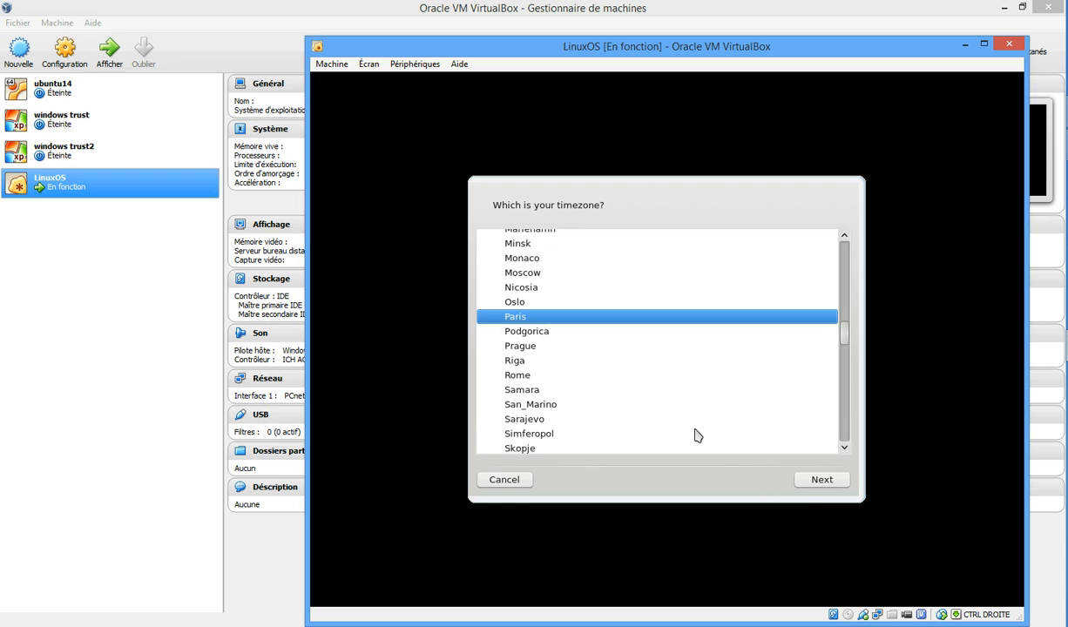
left_click(818, 480)
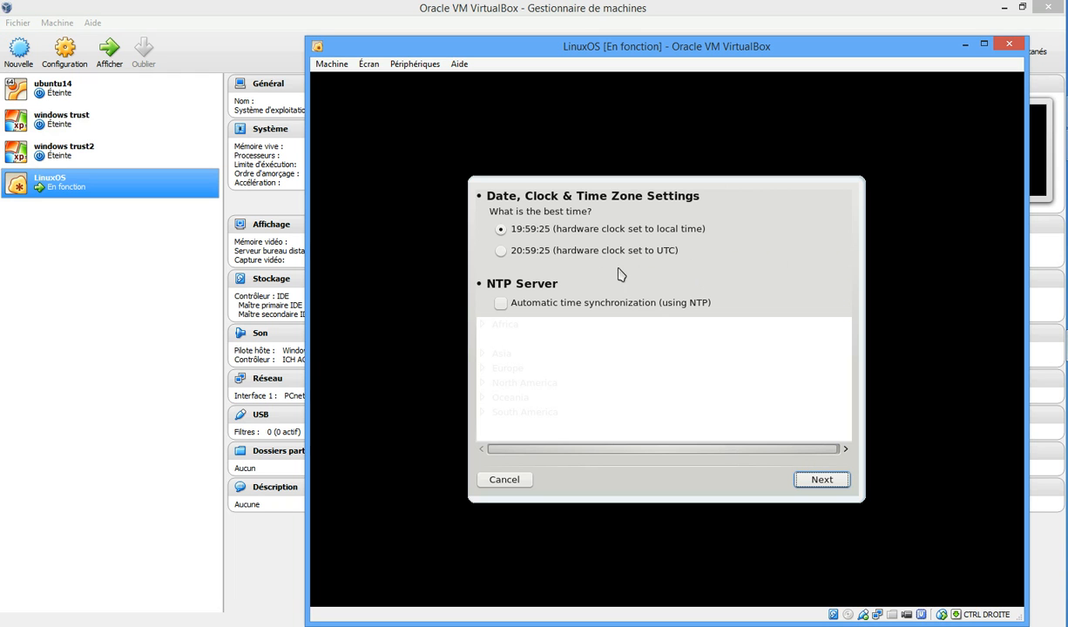
Step: Accept the date and clock settings, then enter the root password twice and confirm it
left_click(821, 480)
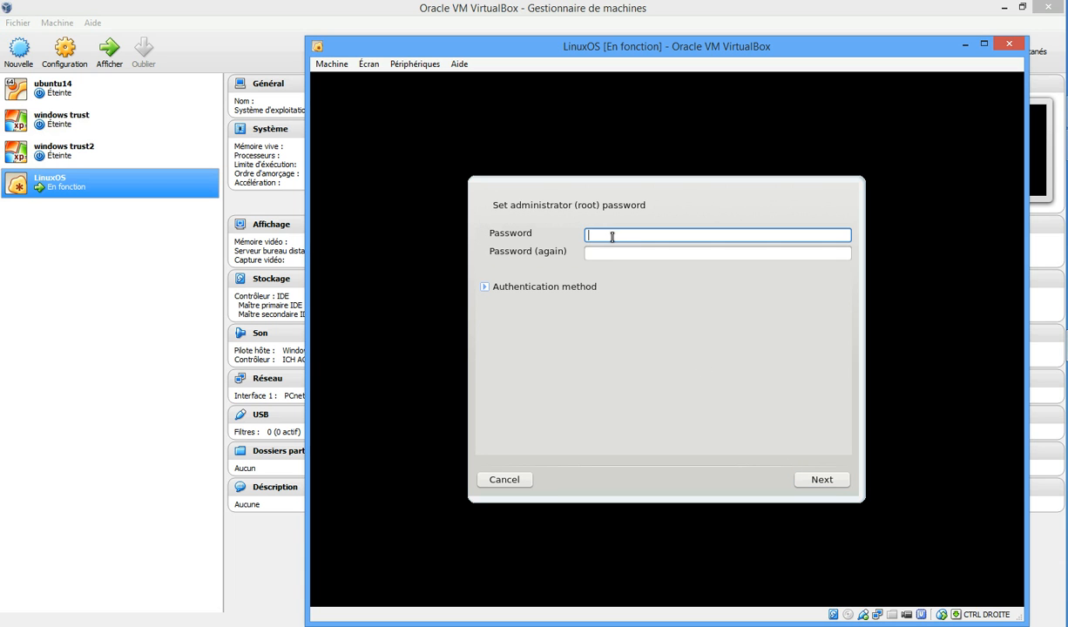
type("••••••••")
key("Tab")
type("•••••••••••")
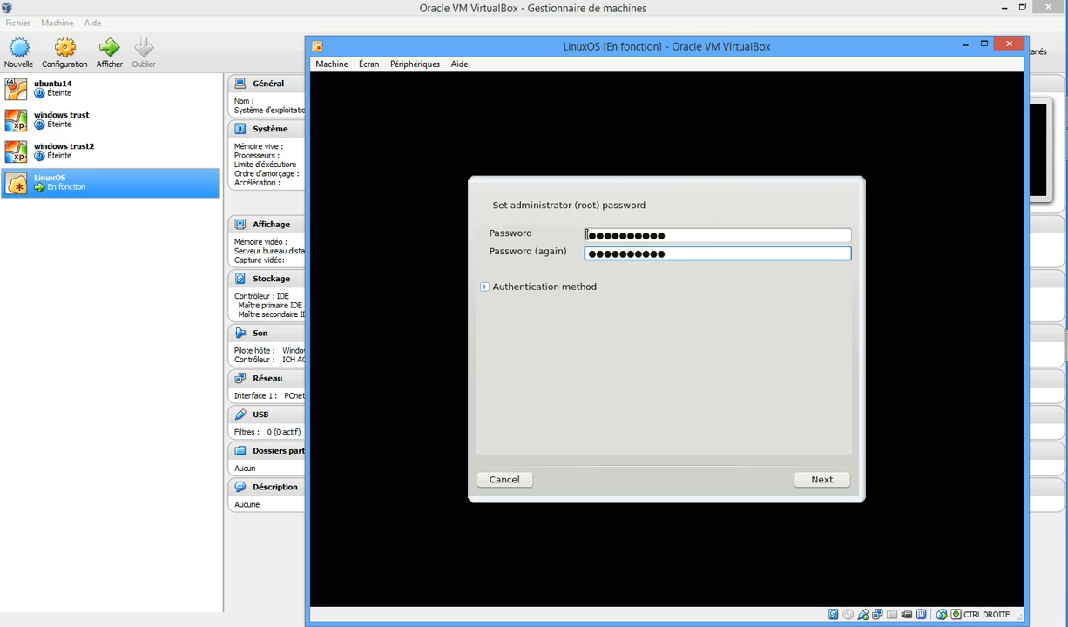
left_click(805, 483)
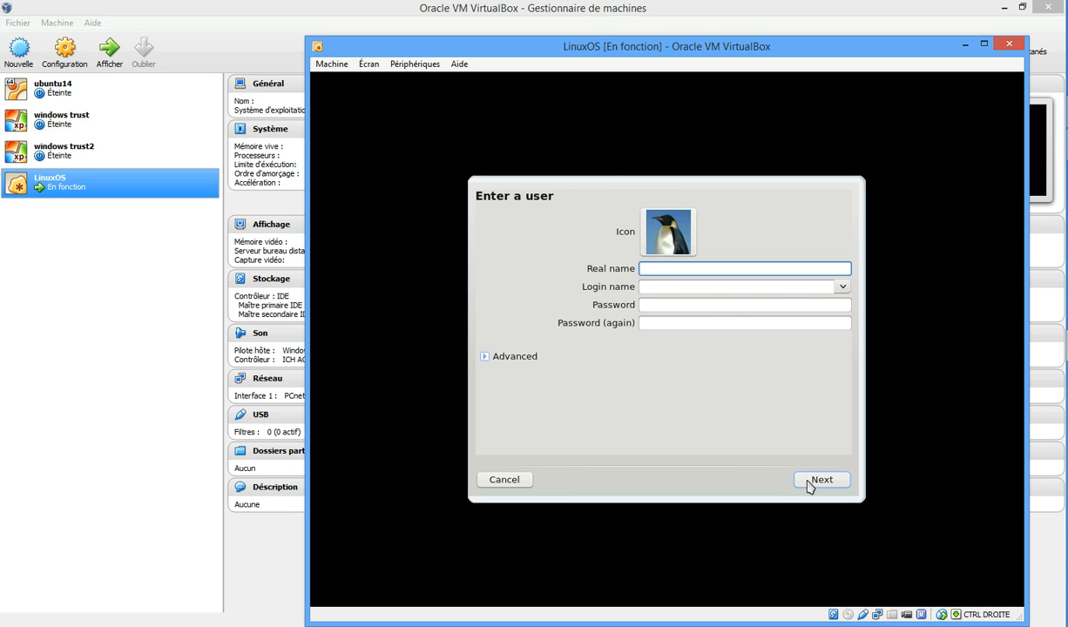
Step: Fill in the new user's real name and password, then create the account
type("dourd1")
key("Tab")
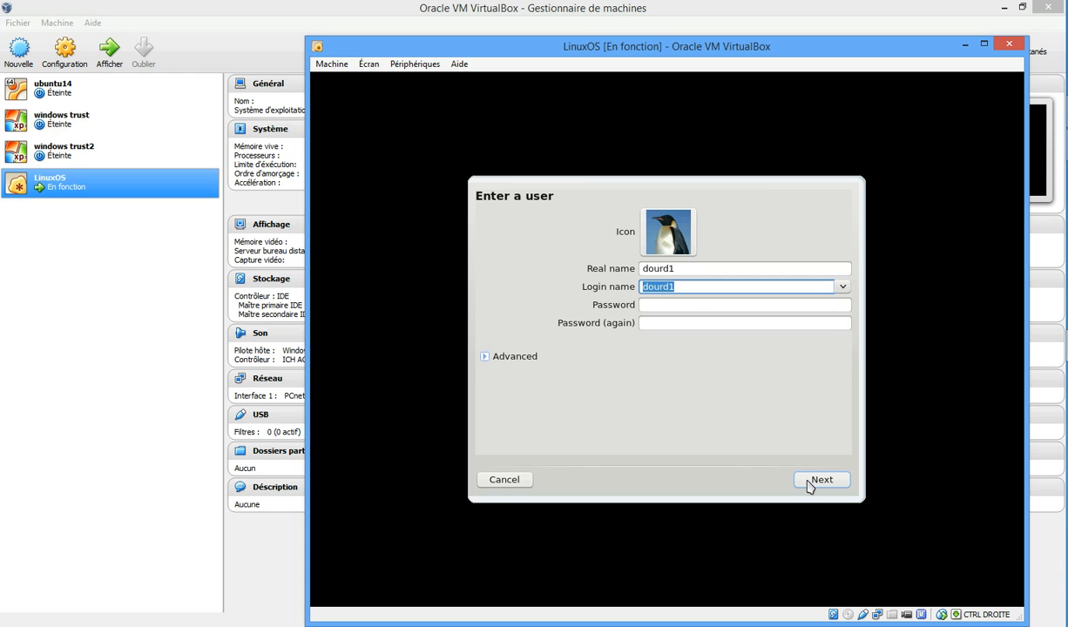
key("Tab")
type("123456")
key("Tab")
type("123456")
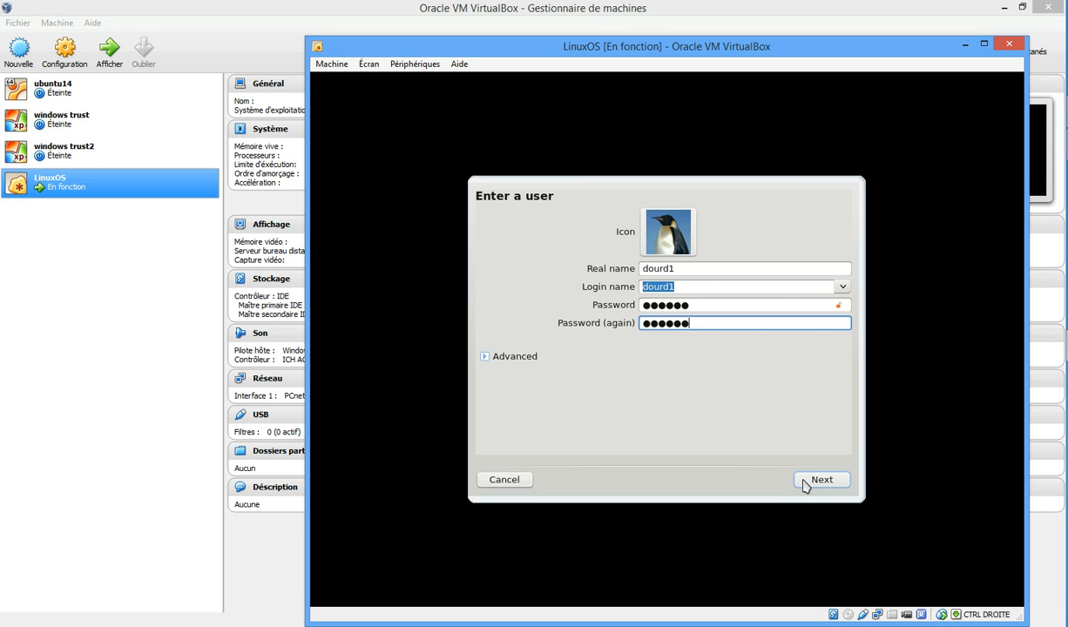
left_click(805, 482)
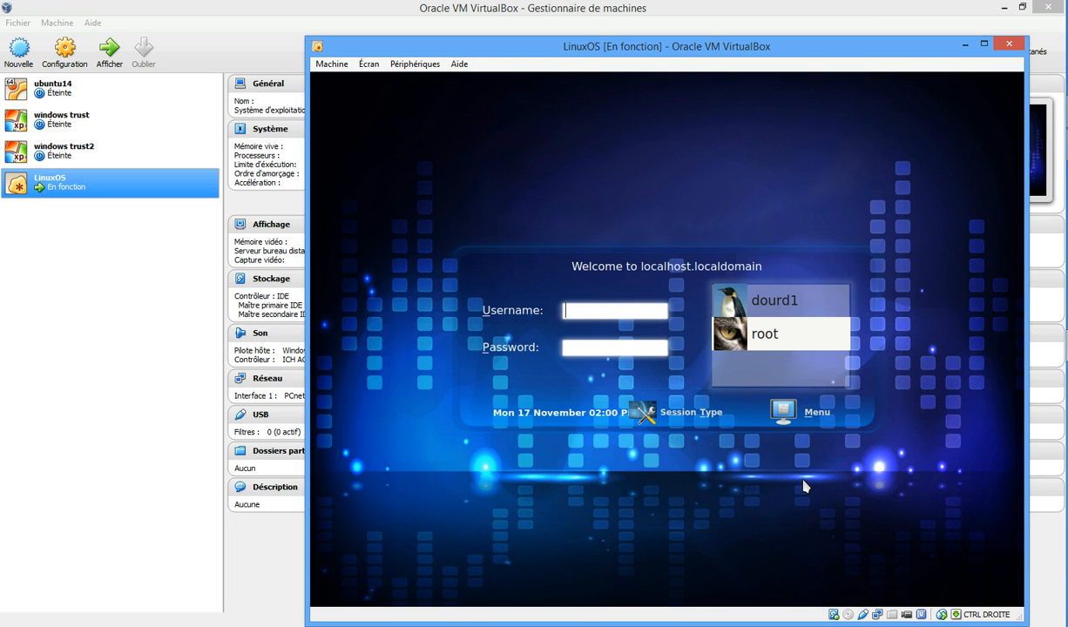
Step: Select the new user on the PCLinuxOS login screen, enter its password and sign in
left_click(778, 311)
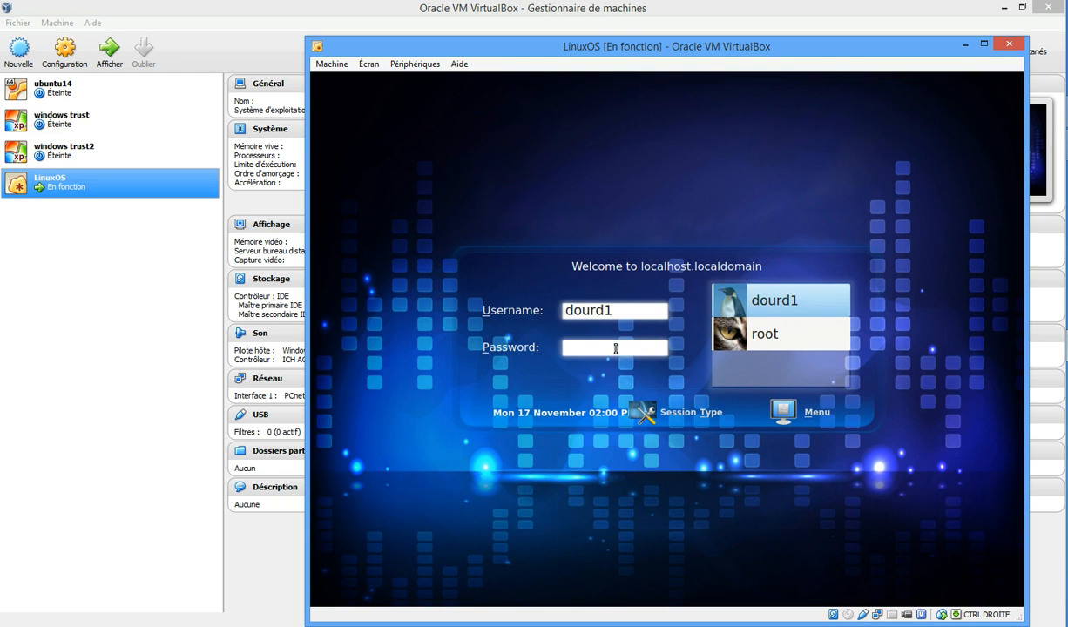
type("******")
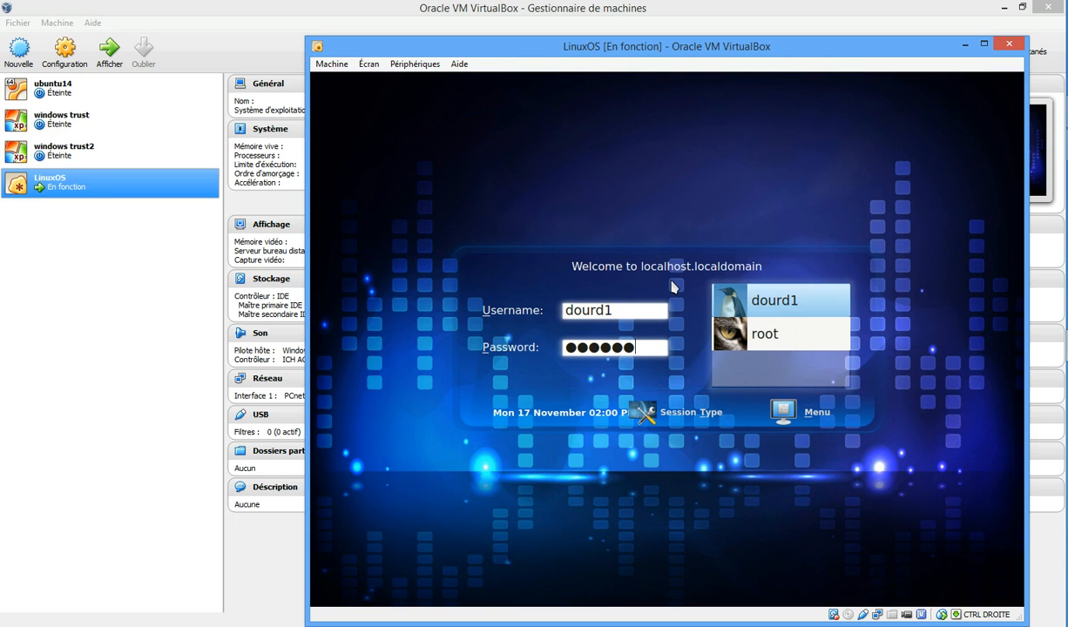
key("Return")
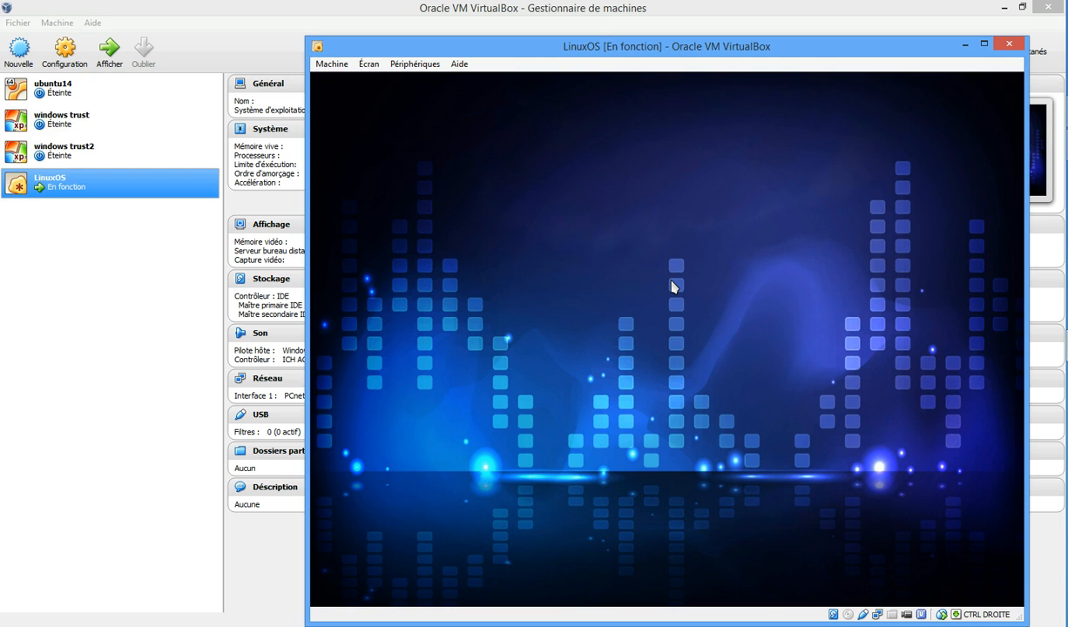